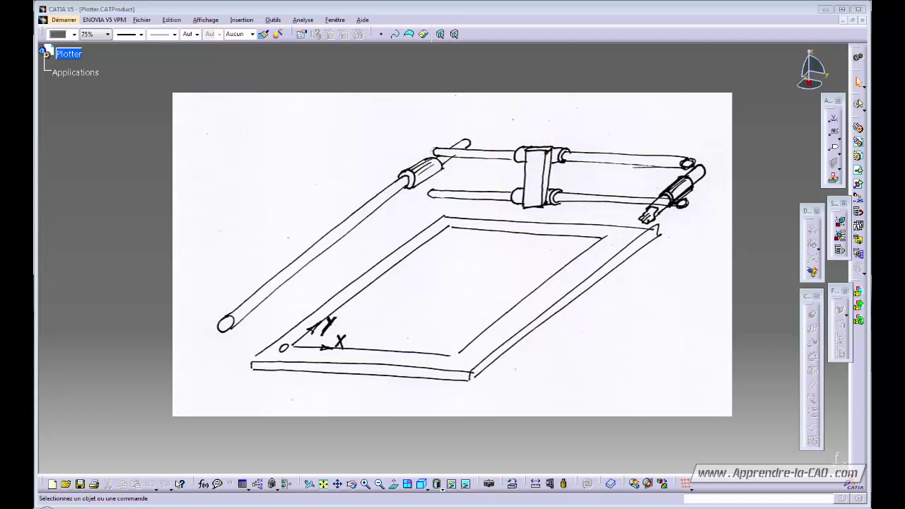
pyautogui.moveTo(647, 304)
pyautogui.mouseDown()
pyautogui.moveTo(555, 299)
pyautogui.moveTo(531, 315)
pyautogui.moveTo(484, 291)
pyautogui.mouseUp()
pyautogui.moveTo(534, 316)
pyautogui.mouseDown()
pyautogui.moveTo(477, 284)
pyautogui.moveTo(530, 270)
pyautogui.mouseUp()
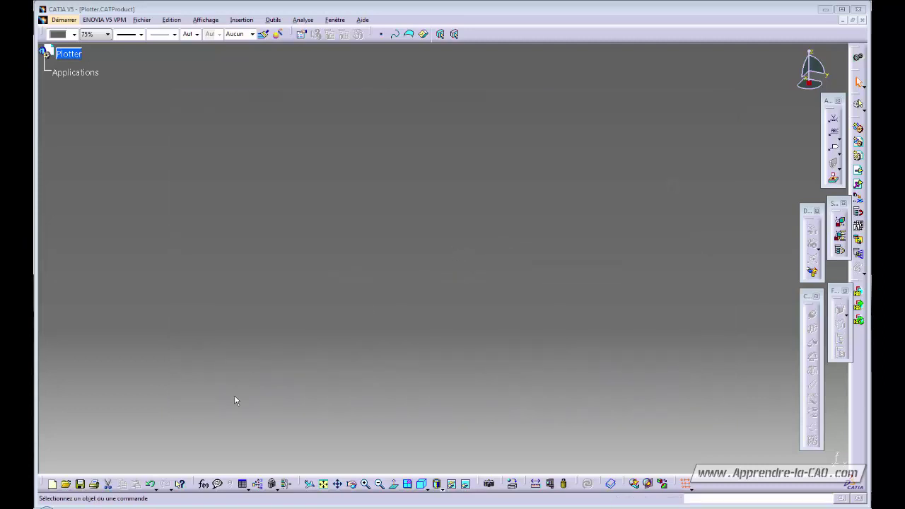
# - Create a length parameter named "X utile" in the Plotter product and set it to 800 mm
pyautogui.click(203, 484)
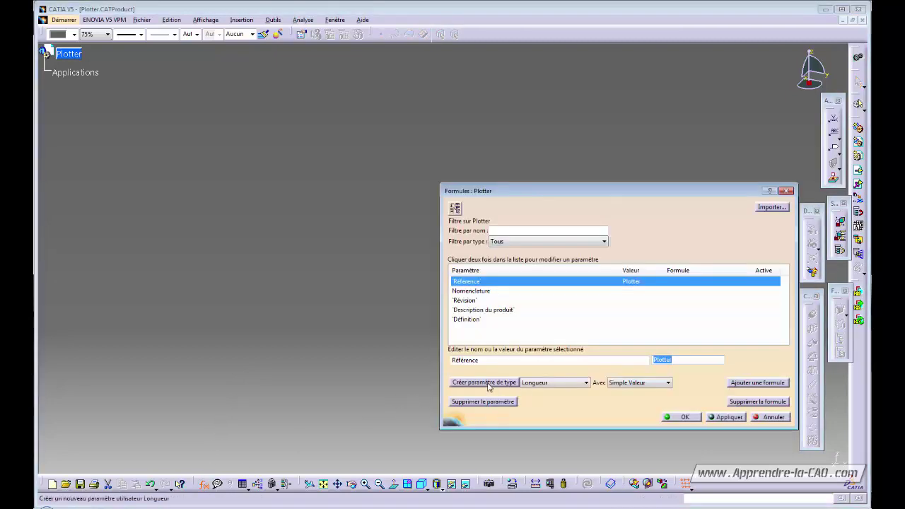
pyautogui.click(486, 383)
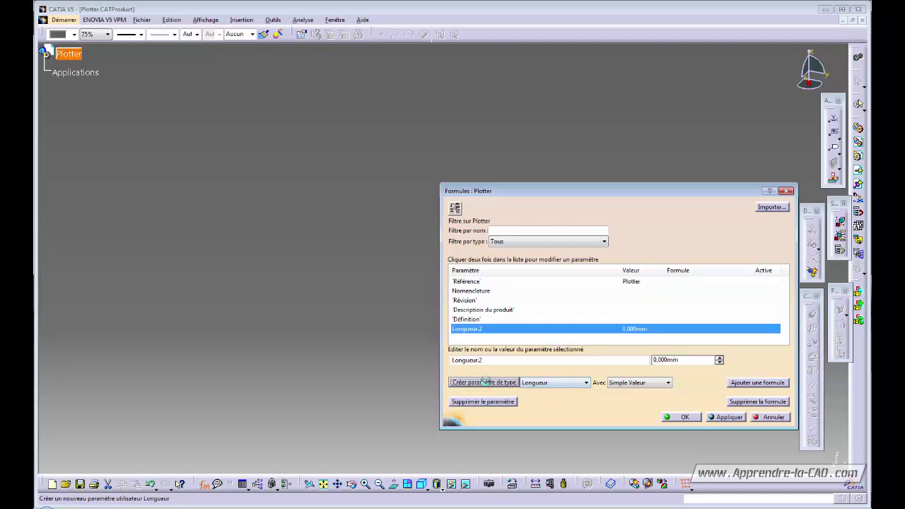
pyautogui.doubleClick(504, 361)
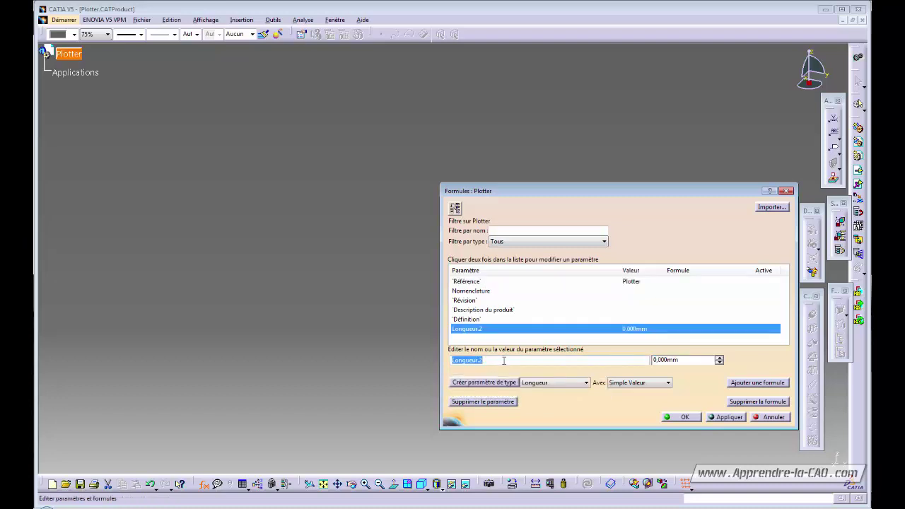
pyautogui.write('X utile')
pyautogui.click(691, 359)
pyautogui.write('800')
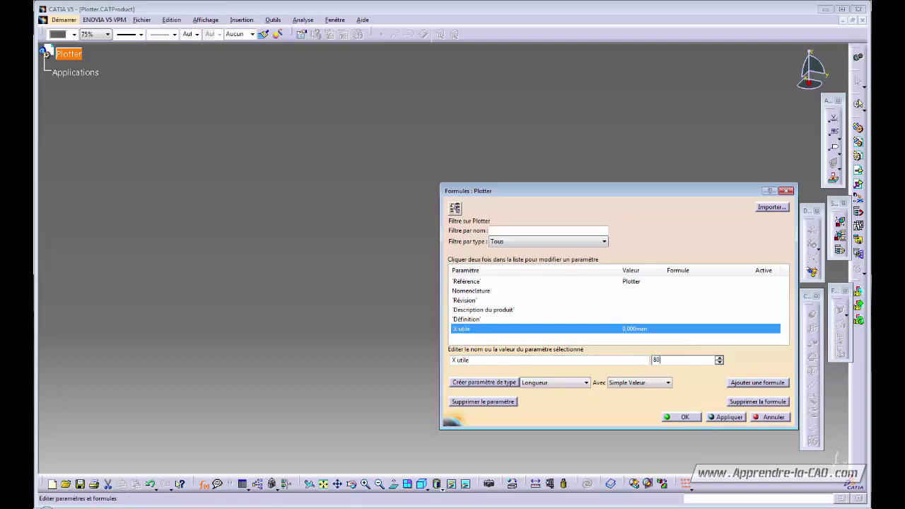
pyautogui.click(600, 360)
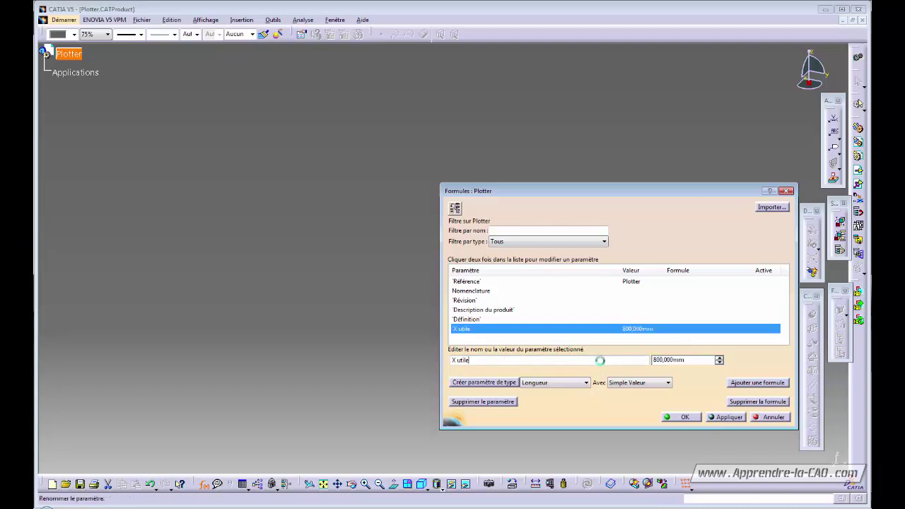
# - Add a second length parameter named "Y utile" with a value of 500 mm and apply the formulas
pyautogui.click(502, 384)
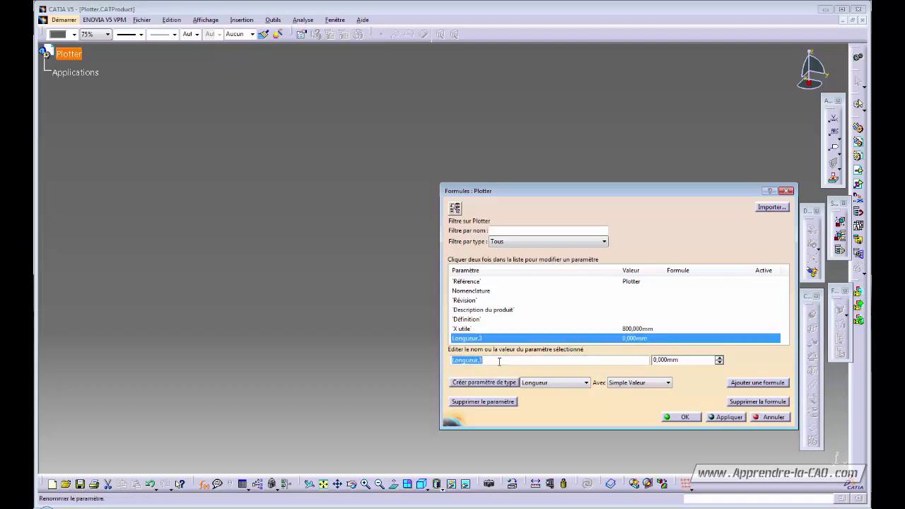
pyautogui.write('Y utile')
pyautogui.click(696, 360)
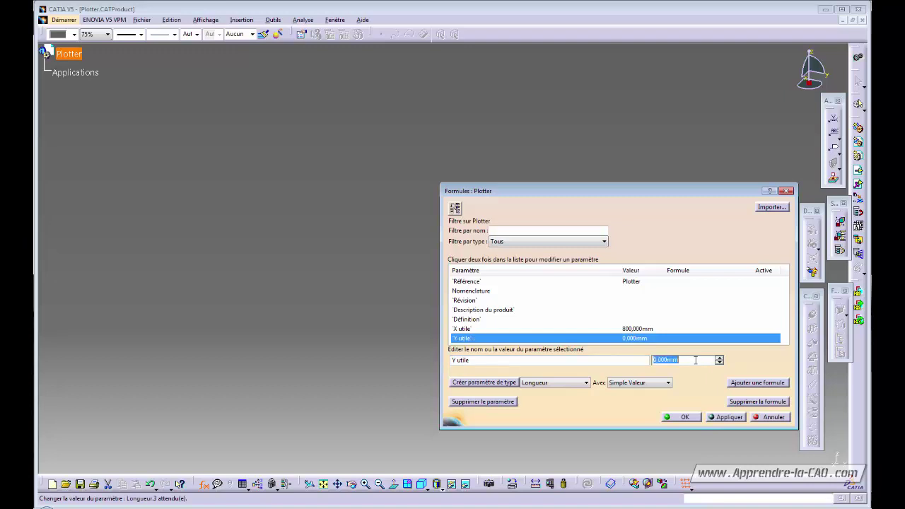
pyautogui.write('500')
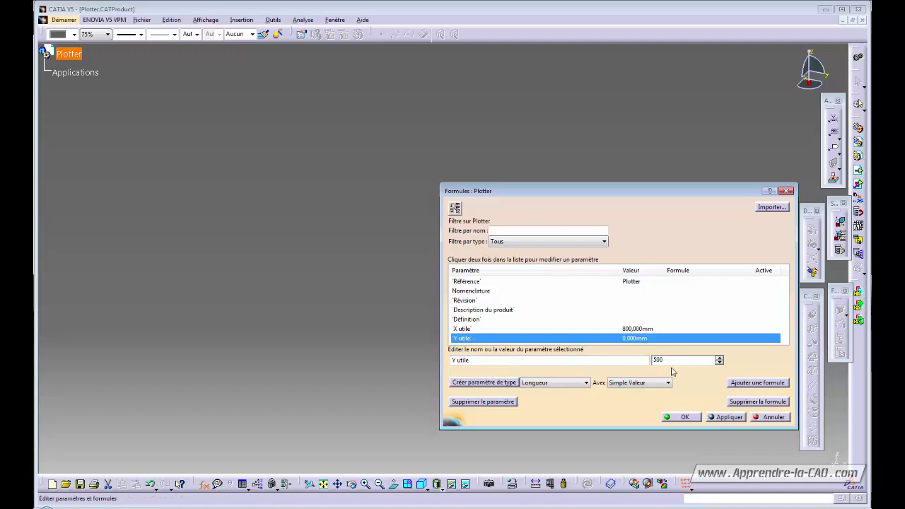
pyautogui.press('Return')
pyautogui.click(721, 419)
pyautogui.click(685, 417)
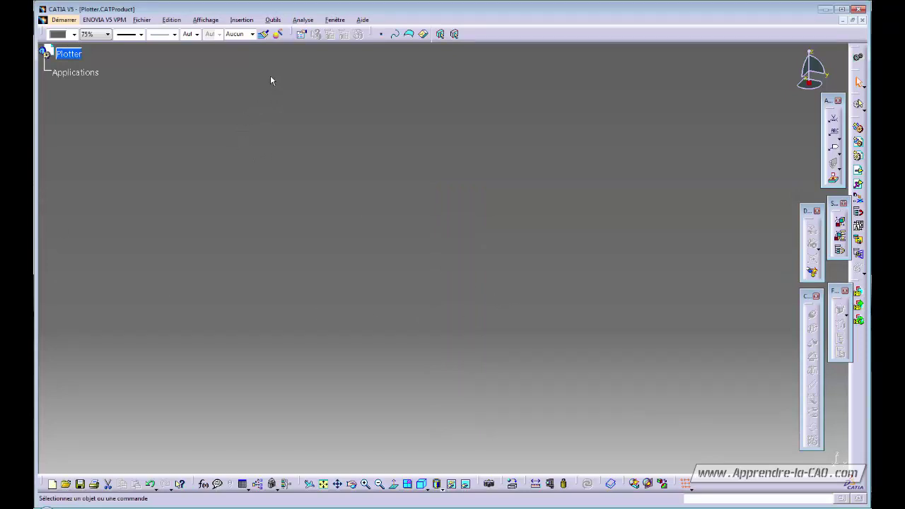
# - Activate the display of the Paramètres node in the specification tree through the Product Structure options
pyautogui.click(273, 20)
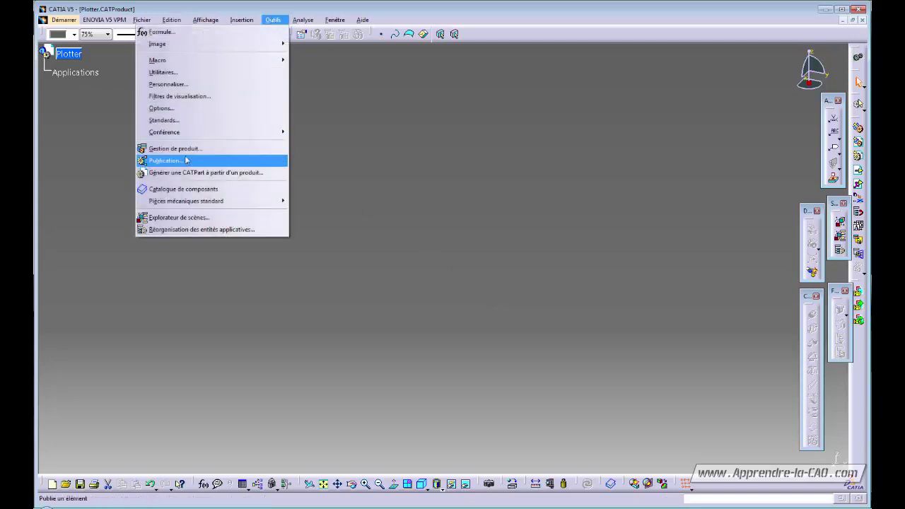
pyautogui.click(191, 108)
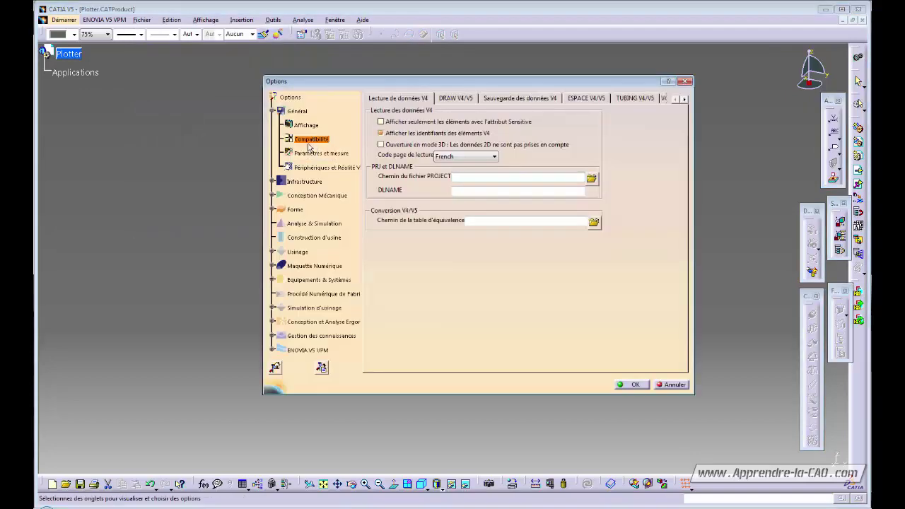
pyautogui.click(272, 183)
pyautogui.click(316, 197)
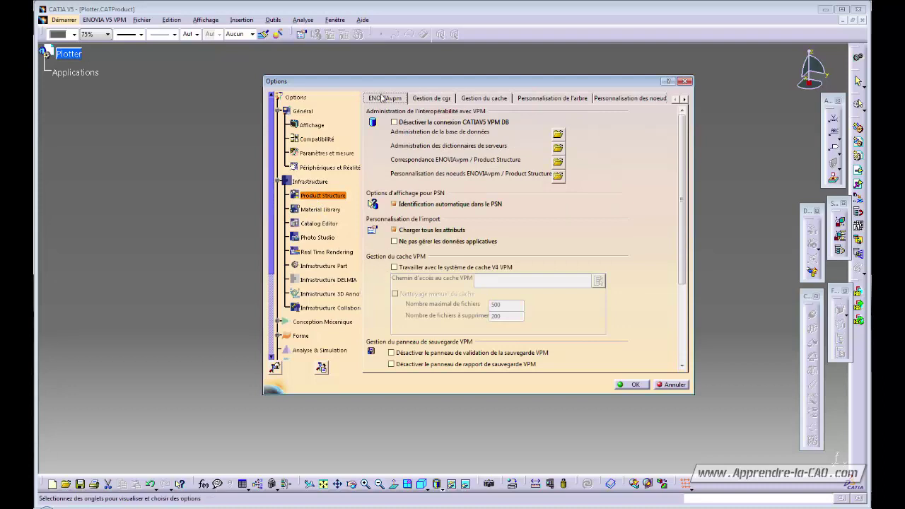
pyautogui.click(551, 99)
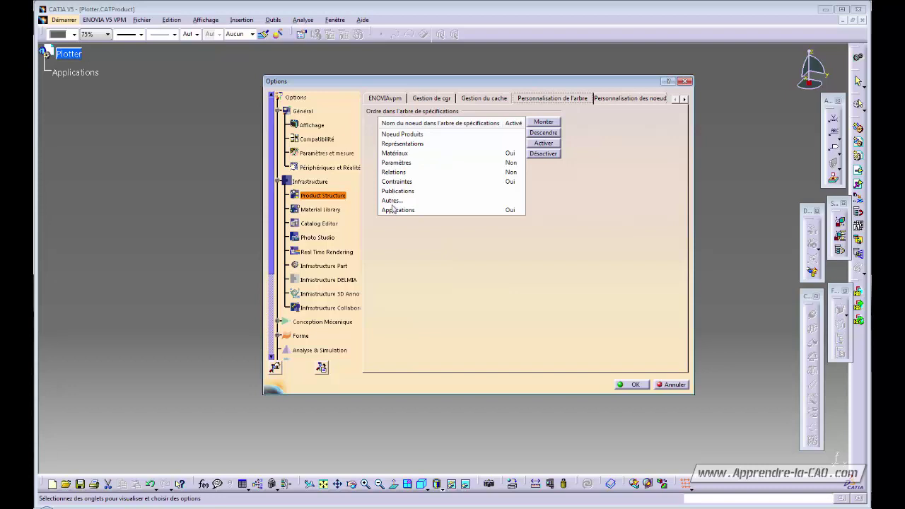
pyautogui.click(399, 164)
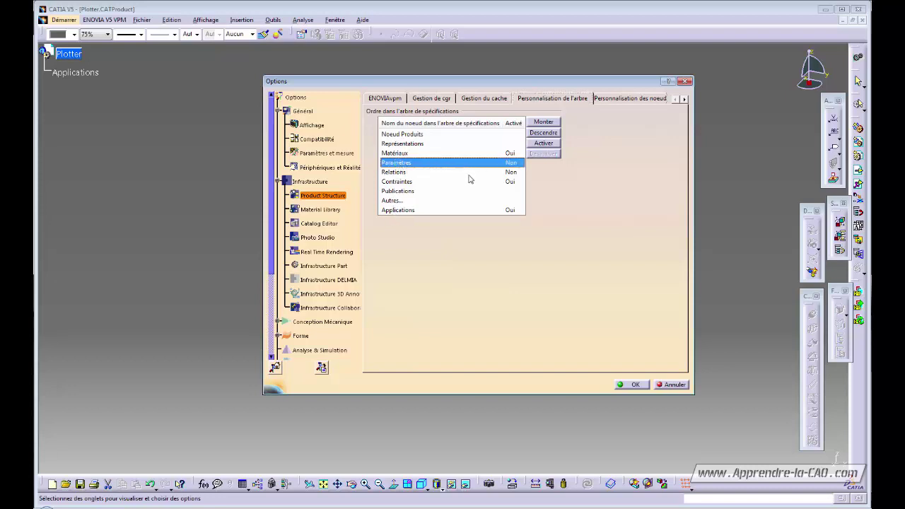
pyautogui.click(544, 144)
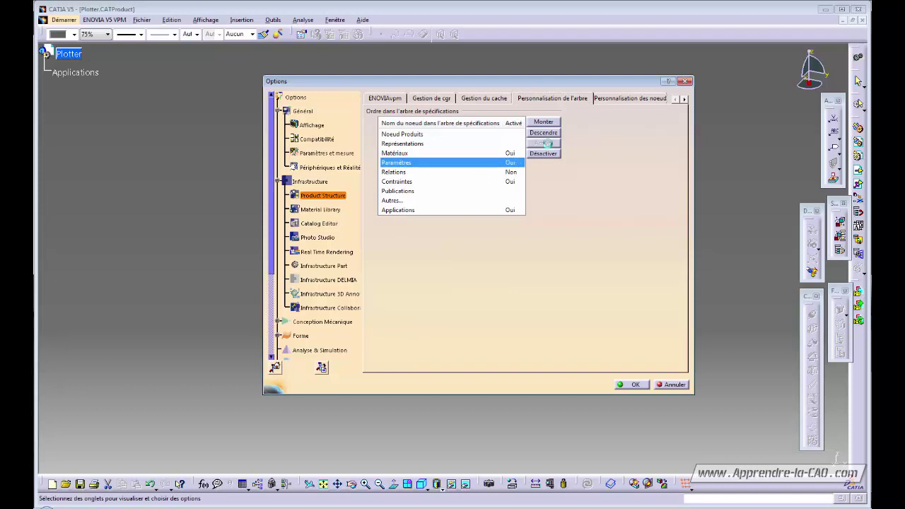
pyautogui.click(634, 385)
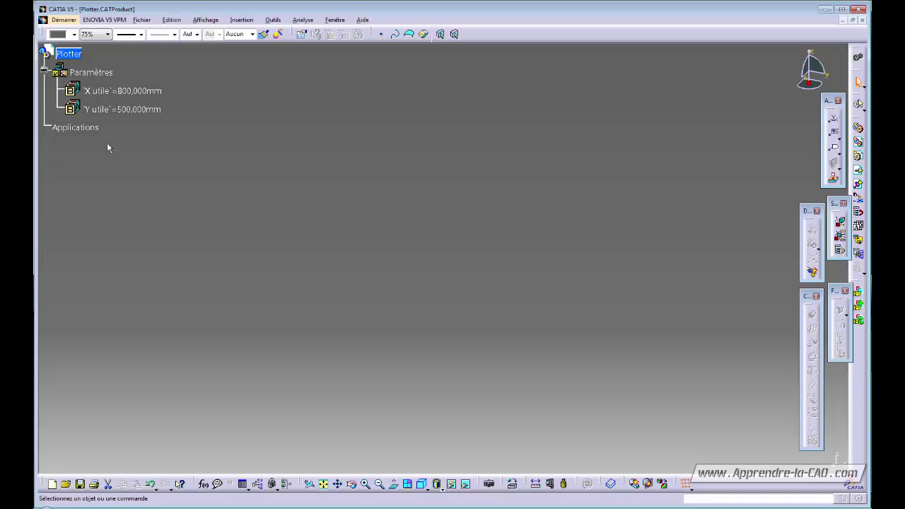
# - Open the X utile parameter from the tree to view its value, and close it without changes
pyautogui.doubleClick(117, 92)
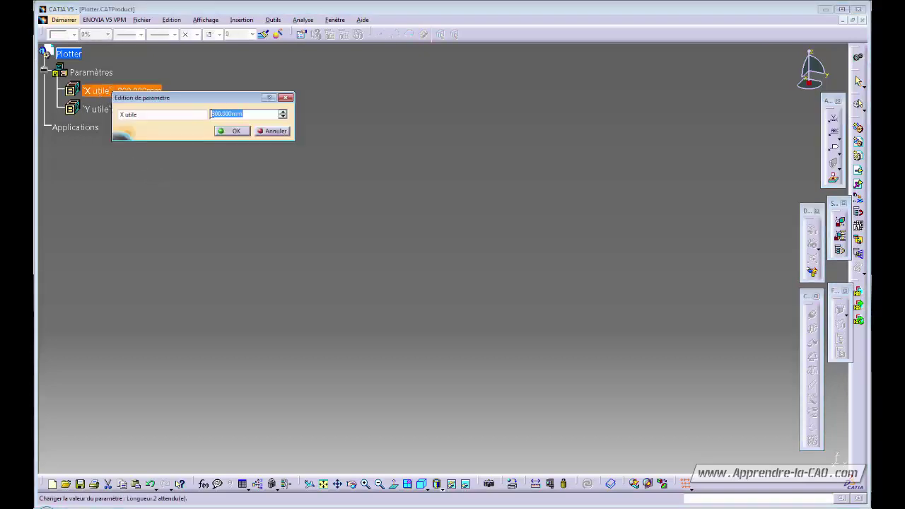
pyautogui.click(275, 132)
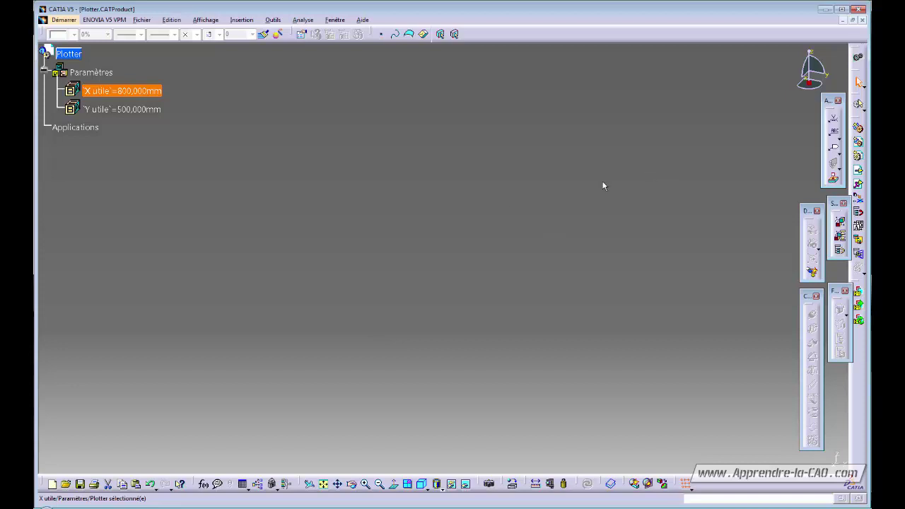
pyautogui.click(373, 224)
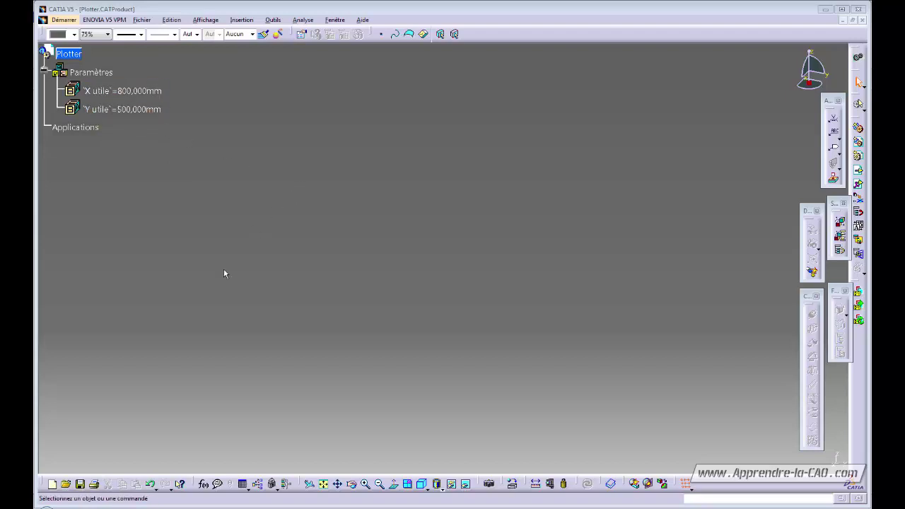
# - Publish the X utile and Y utile parameters of the Plotter product
pyautogui.click(120, 91)
pyautogui.keyDown('ctrl'); pyautogui.click(122, 110); pyautogui.keyUp('ctrl')
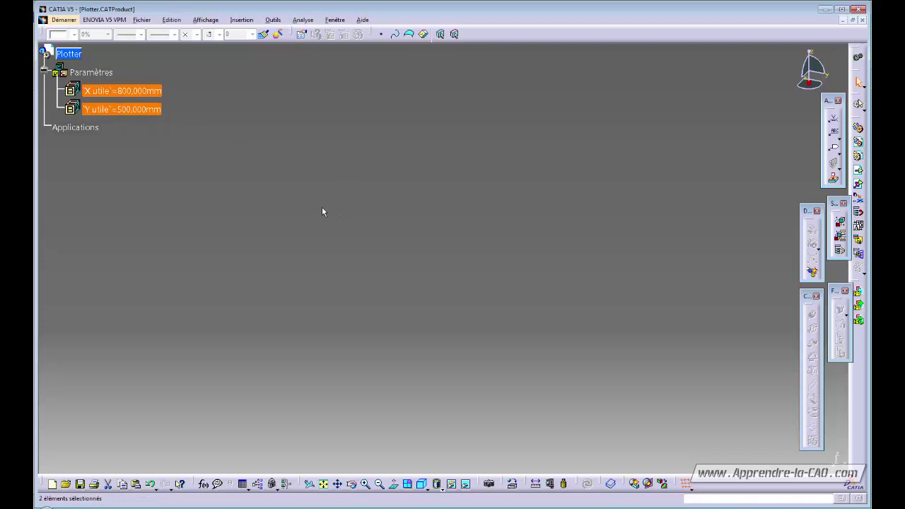
pyautogui.click(273, 20)
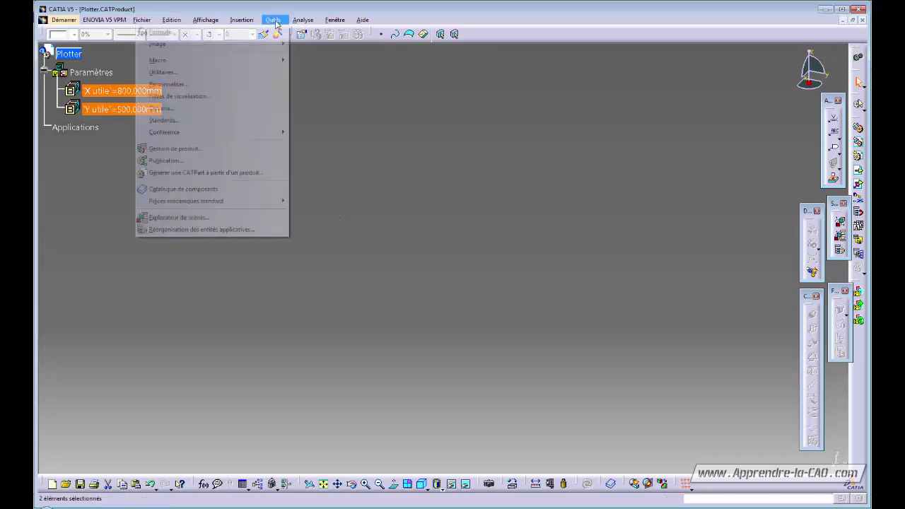
pyautogui.click(228, 161)
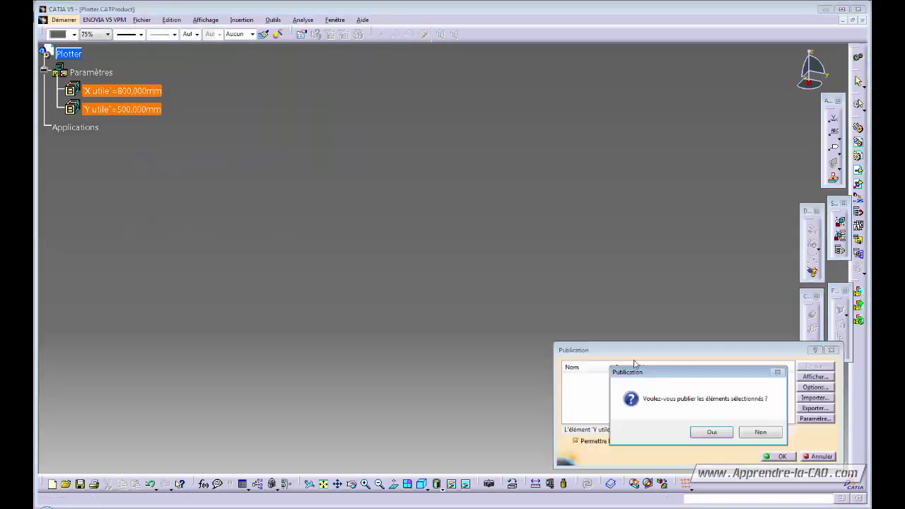
pyautogui.click(712, 432)
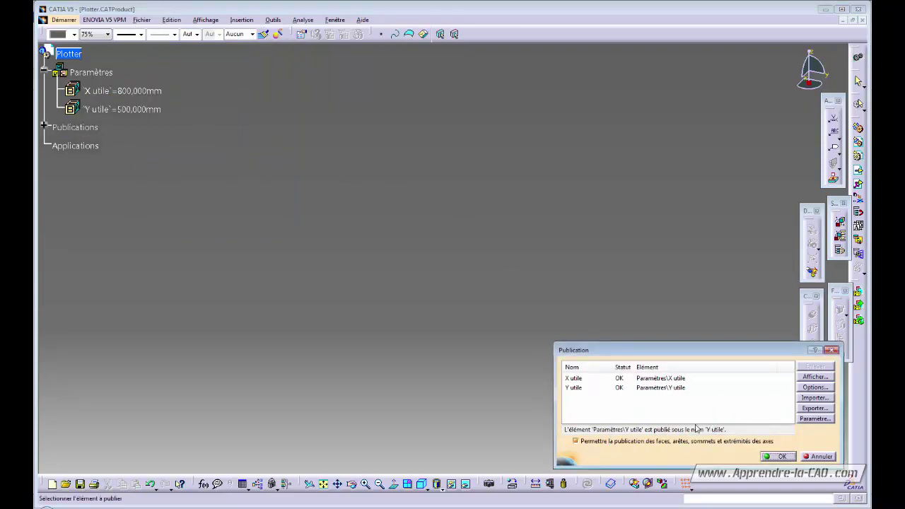
pyautogui.click(764, 457)
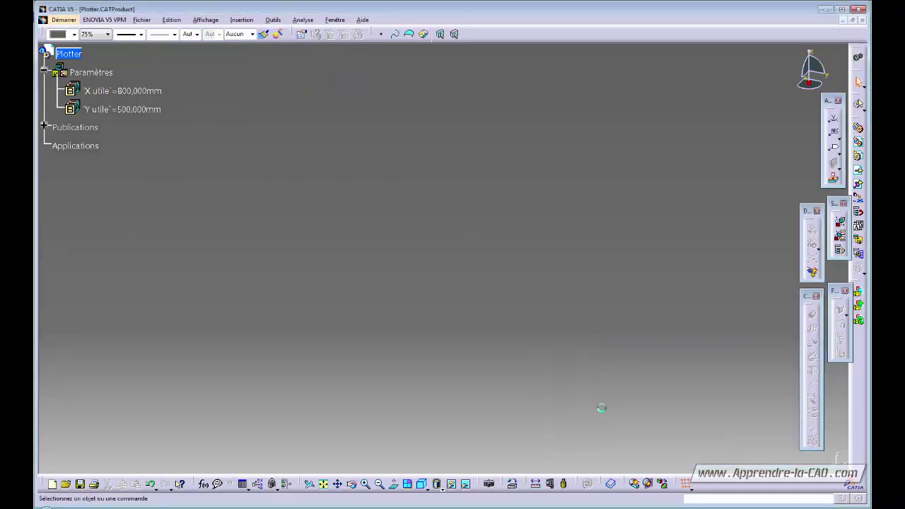
# - Expand the Publications node and highlight the X utile and Y utile publications to check the parameters they point to
pyautogui.click(44, 126)
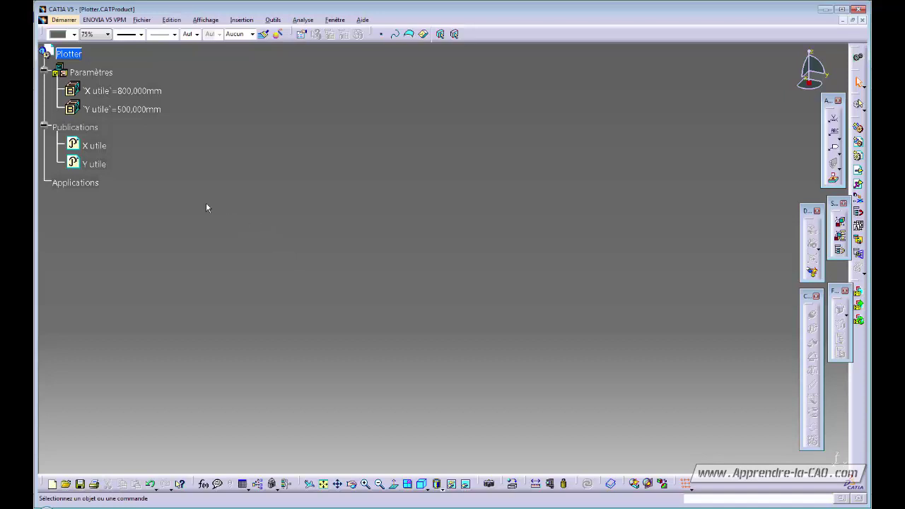
pyautogui.click(96, 146)
pyautogui.keyDown('ctrl'); pyautogui.click(103, 163); pyautogui.keyUp('ctrl')
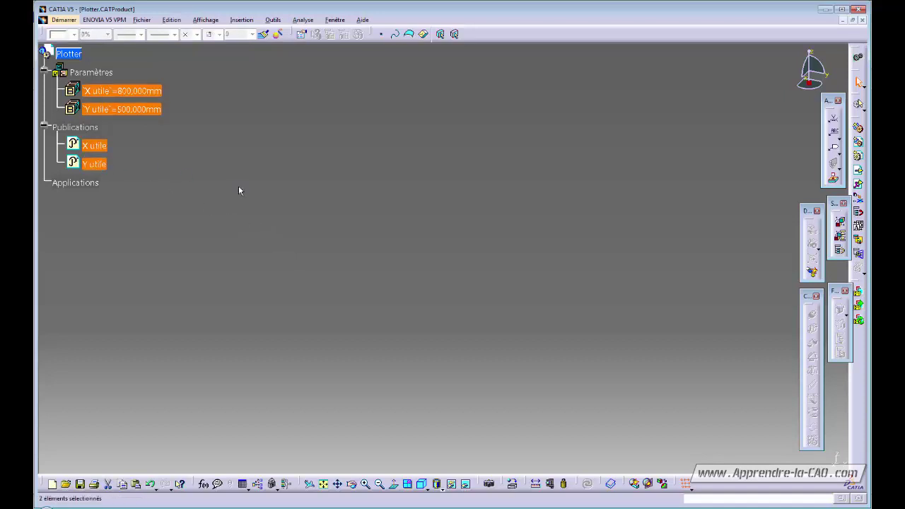
pyautogui.click(231, 132)
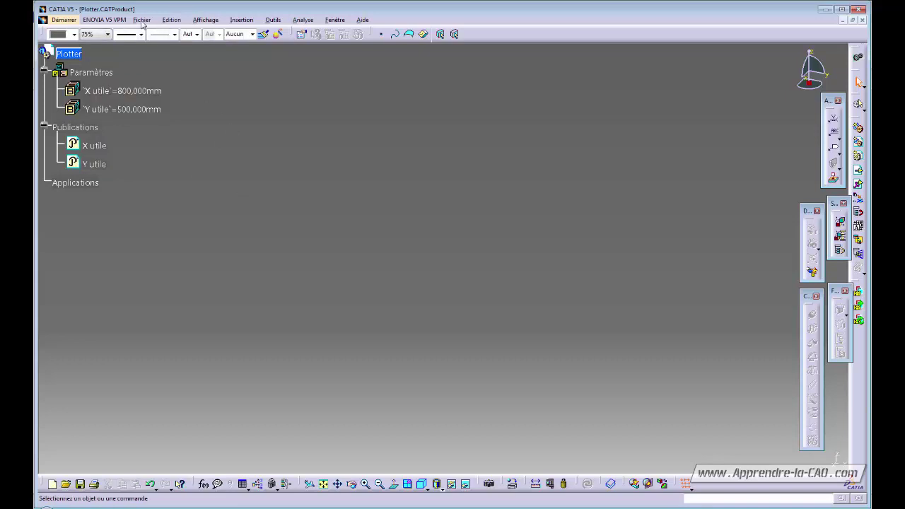
# - Create a new part document named "Table"
pyautogui.click(141, 19)
pyautogui.click(62, 33)
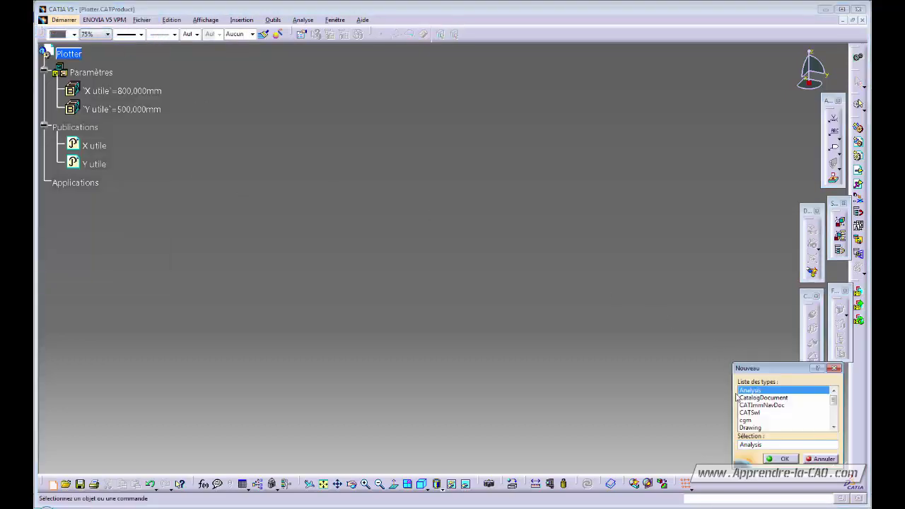
pyautogui.press('p')
pyautogui.press('Return')
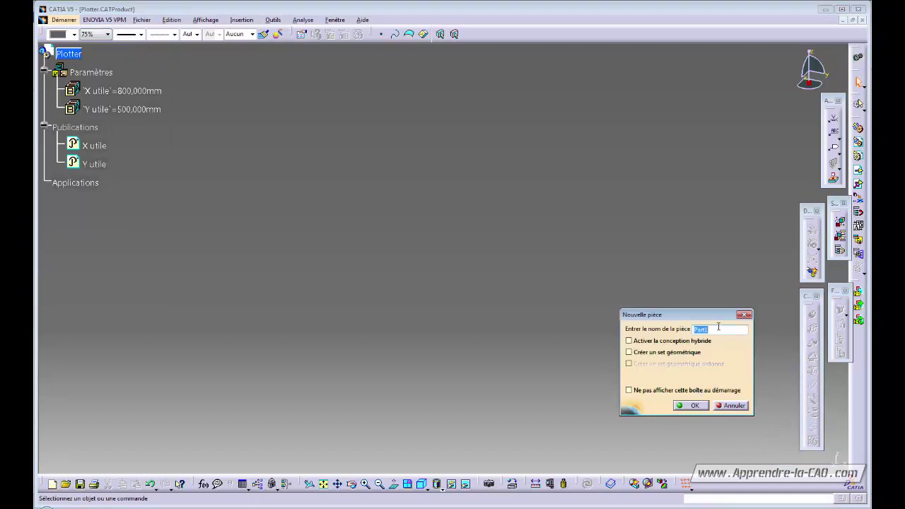
pyautogui.write('Table')
pyautogui.press('Return')
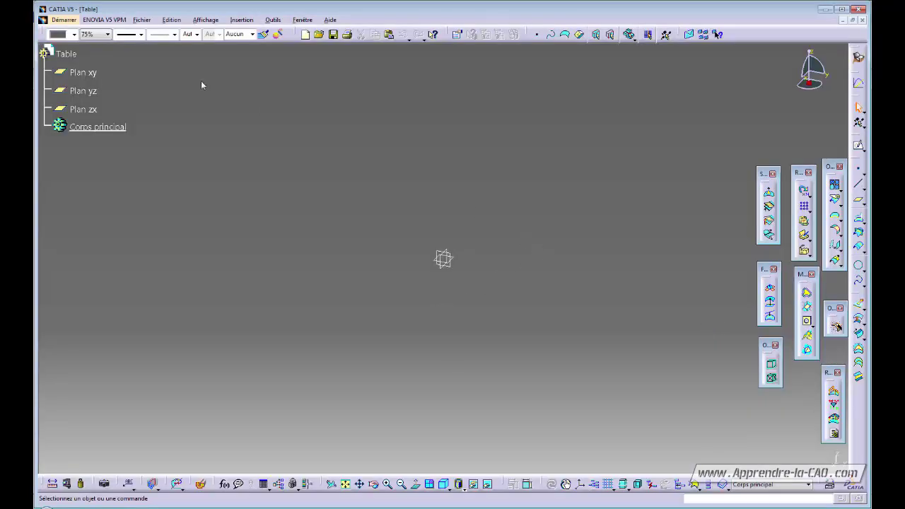
pyautogui.click(172, 20)
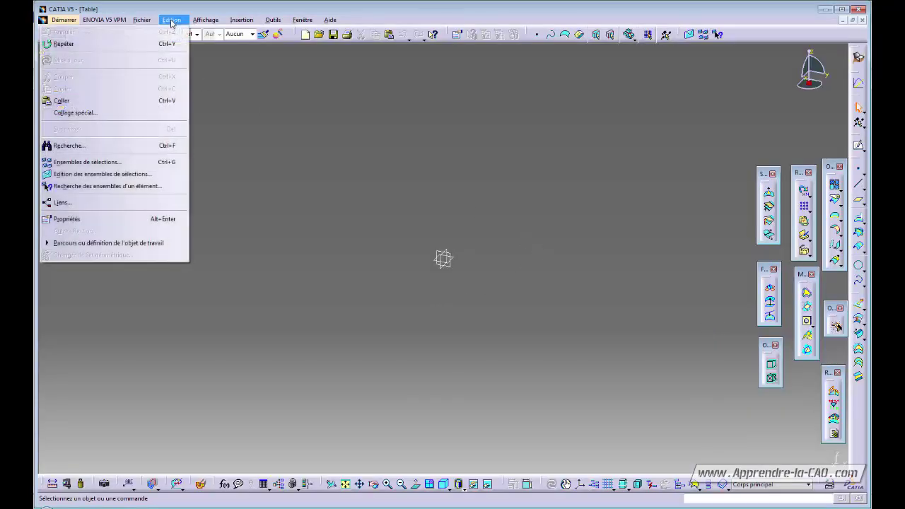
pyautogui.click(123, 114)
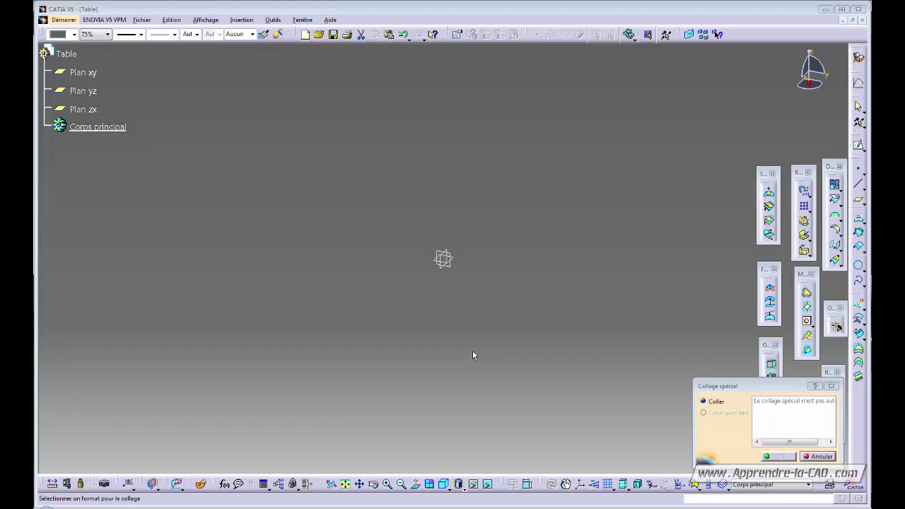
pyautogui.click(633, 430)
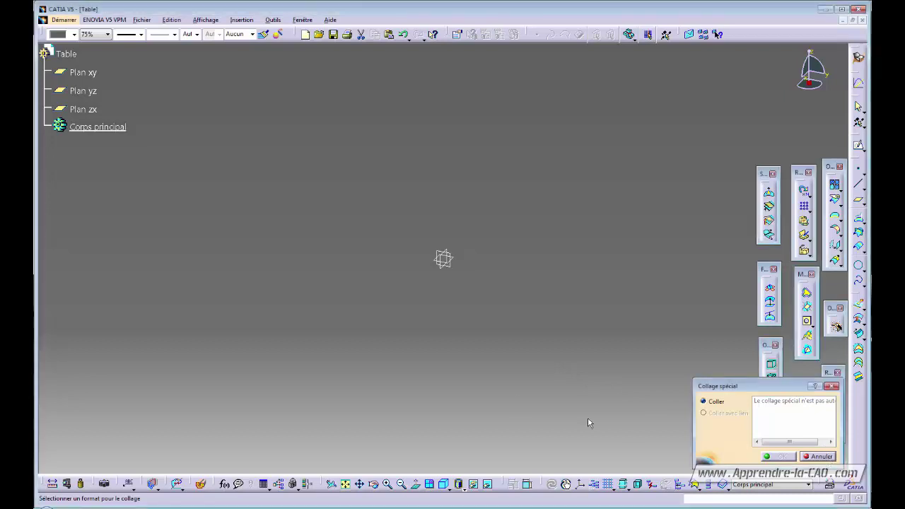
pyautogui.click(819, 457)
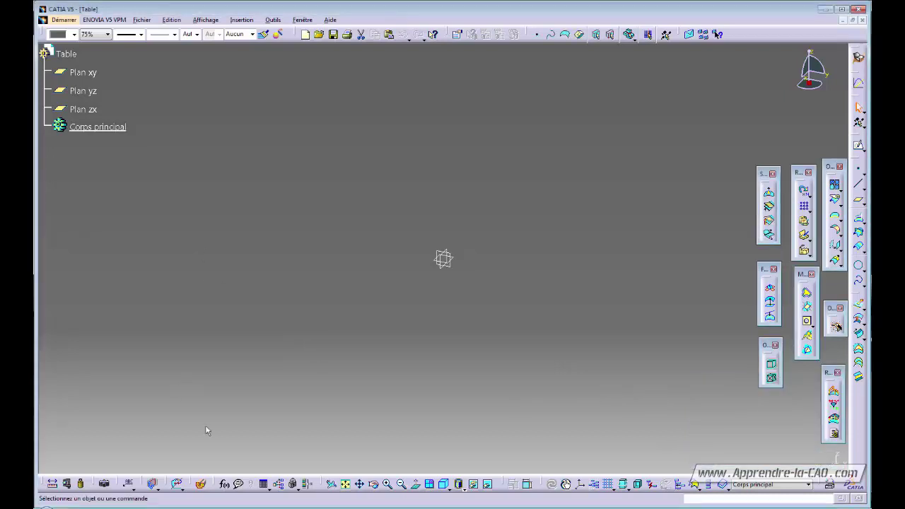
# - Create a length parameter named "X table" in the Table part
pyautogui.click(224, 484)
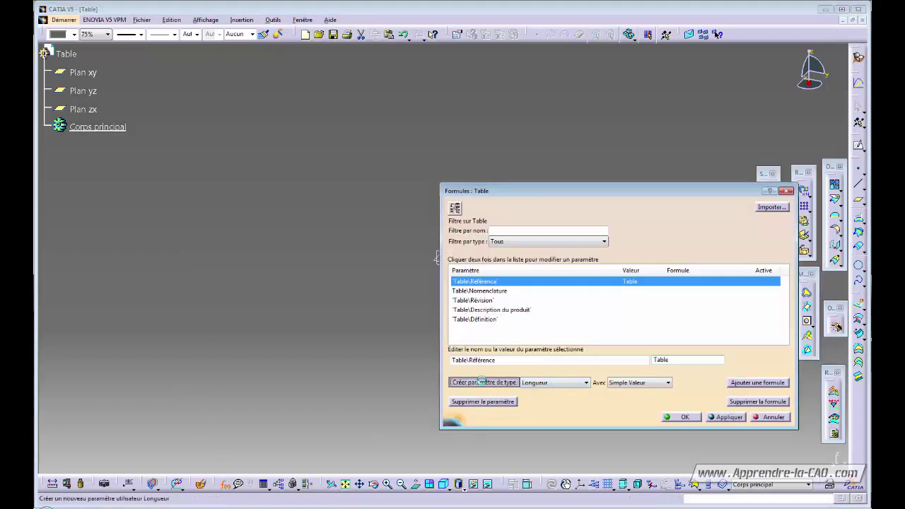
pyautogui.click(483, 383)
pyautogui.write('X tab')
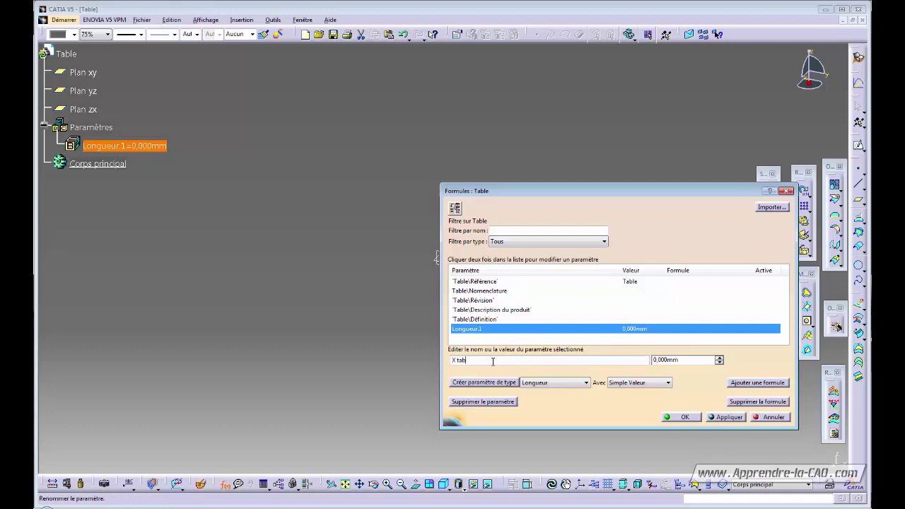
pyautogui.click(678, 360)
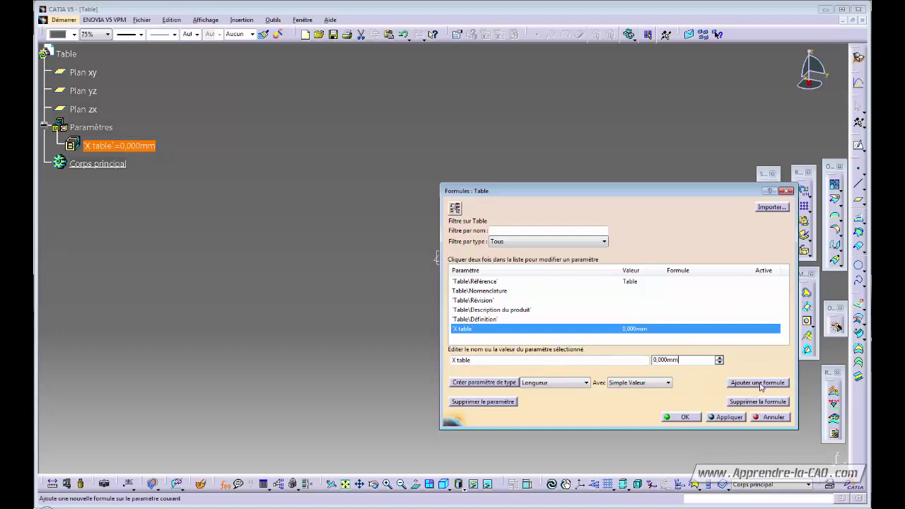
pyautogui.click(681, 417)
# - Tile the Table and Plotter windows horizontally and drive X table with a linked formula from the published X utile, updated with global updates
pyautogui.click(302, 22)
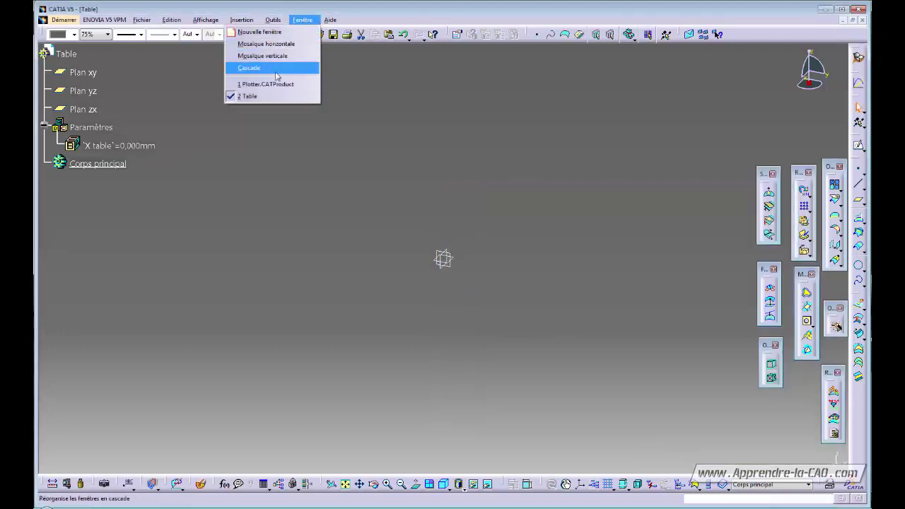
pyautogui.click(279, 48)
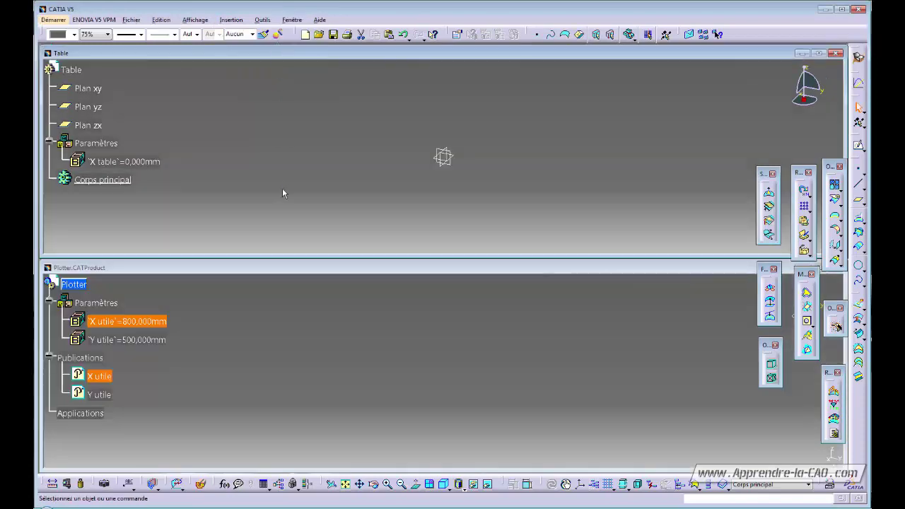
pyautogui.doubleClick(113, 161)
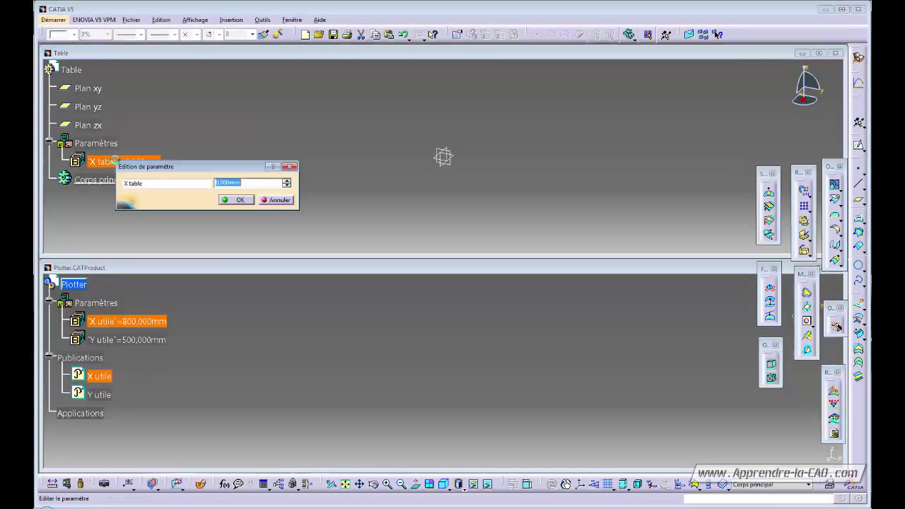
pyautogui.rightClick(262, 183)
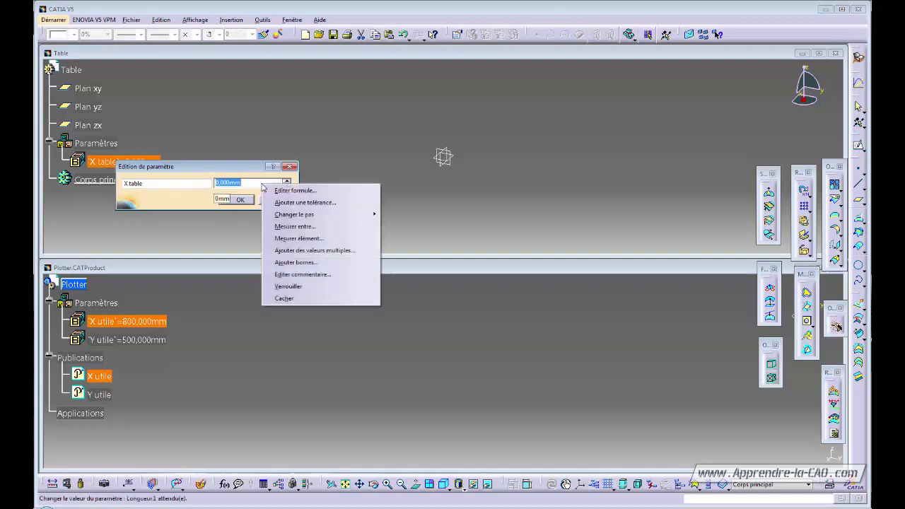
pyautogui.click(303, 190)
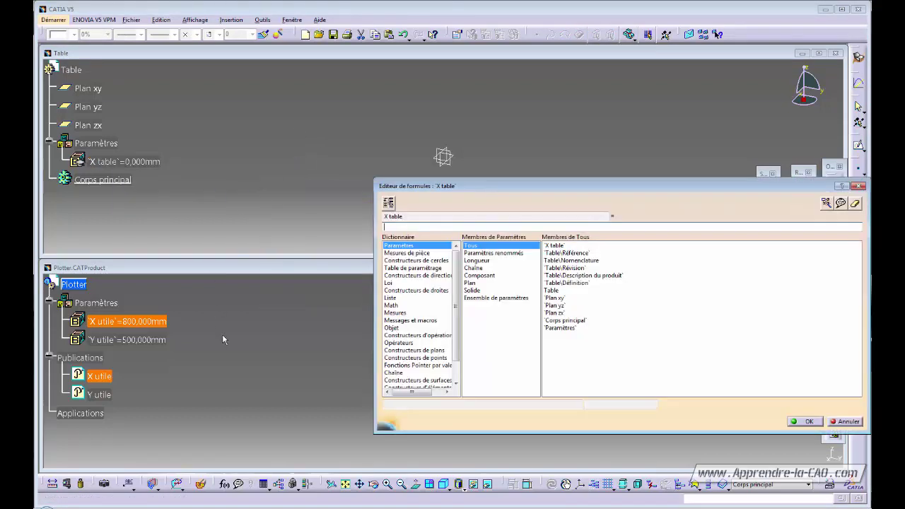
pyautogui.click(104, 377)
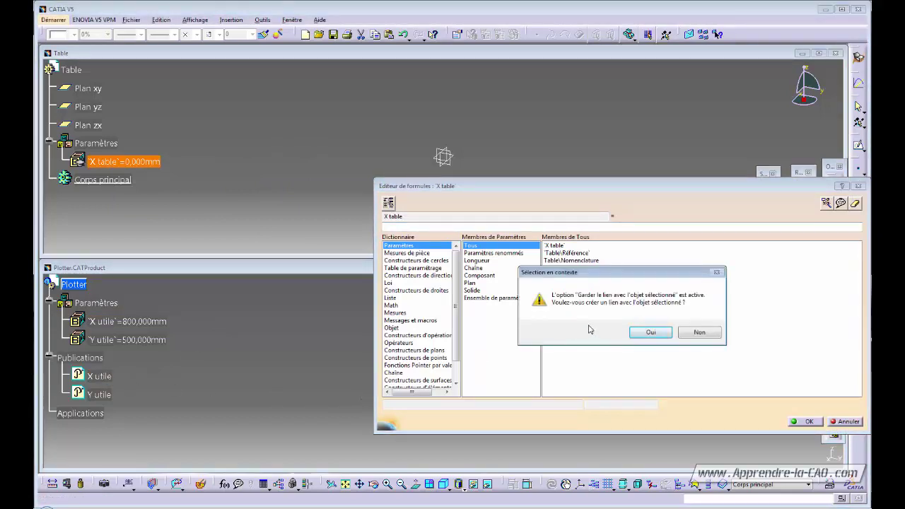
pyautogui.click(649, 333)
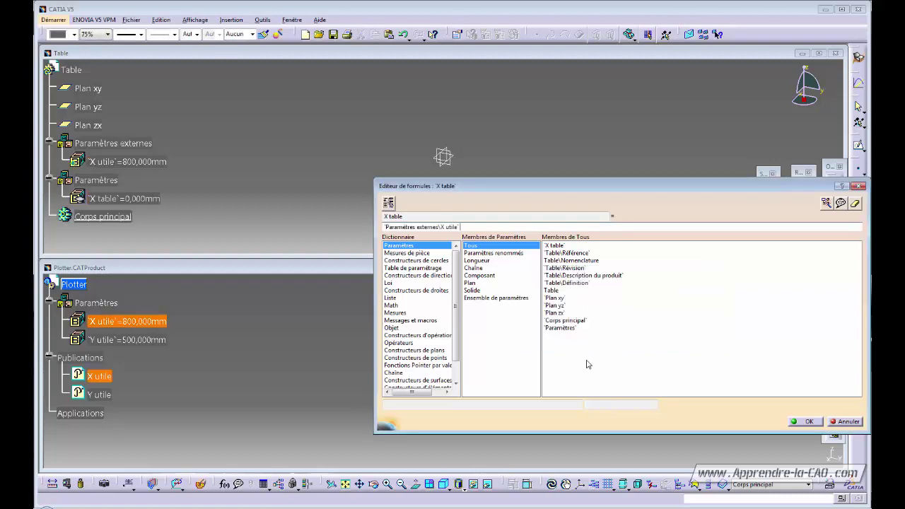
pyautogui.click(811, 422)
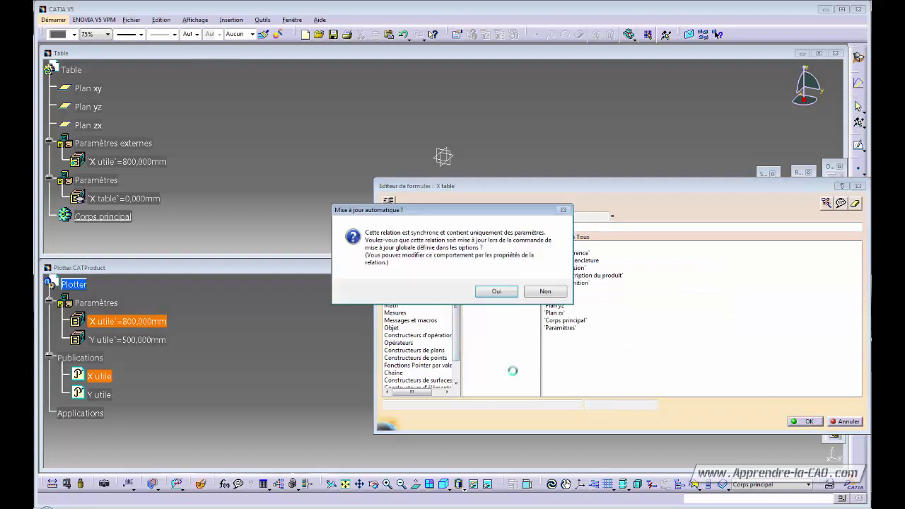
pyautogui.click(496, 292)
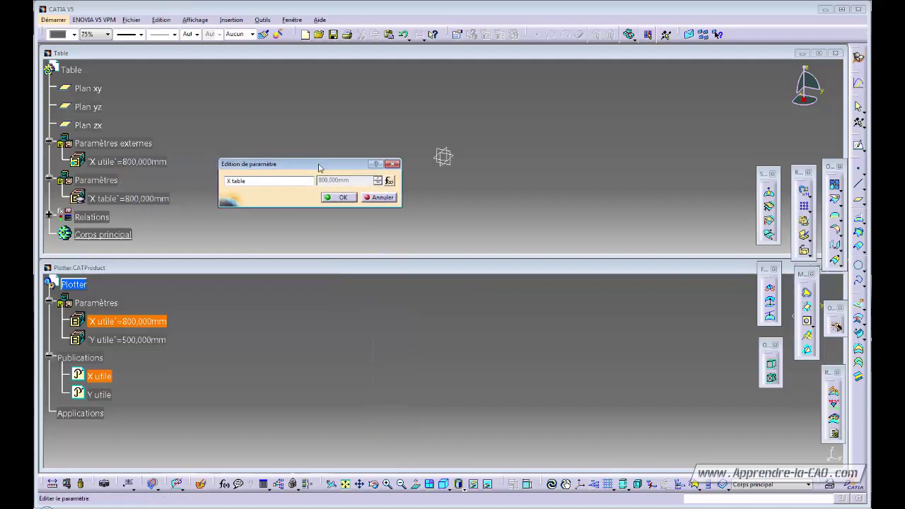
pyautogui.click(342, 198)
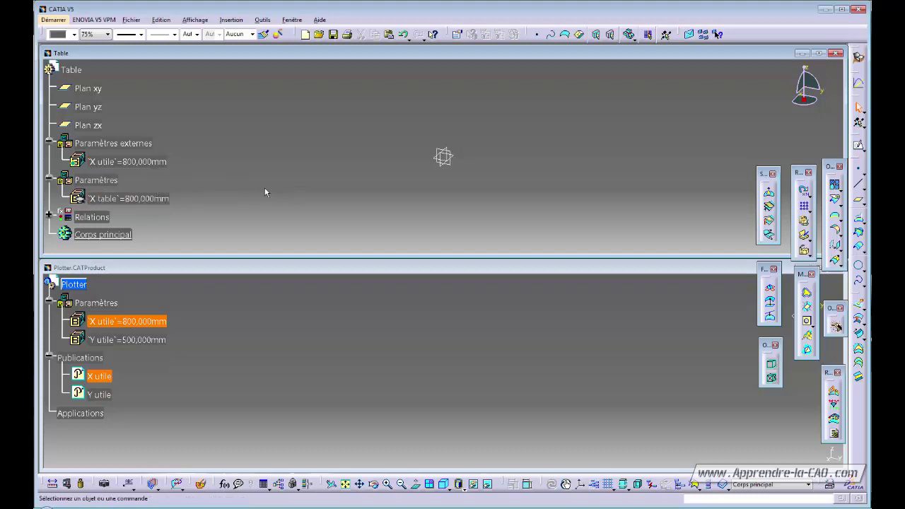
# - Create a second length parameter named "Y table" in the Table part
pyautogui.click(227, 485)
pyautogui.click(504, 382)
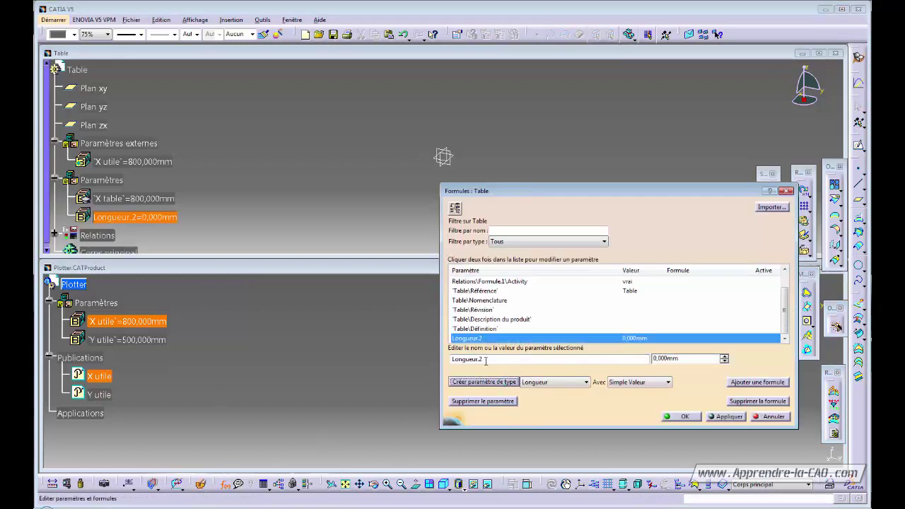
pyautogui.write('Y')
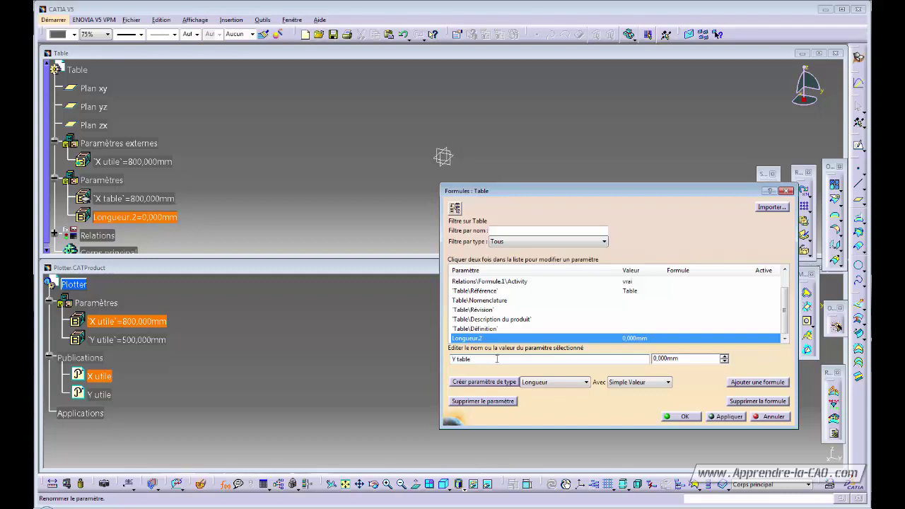
pyautogui.write(' table')
pyautogui.press('Return')
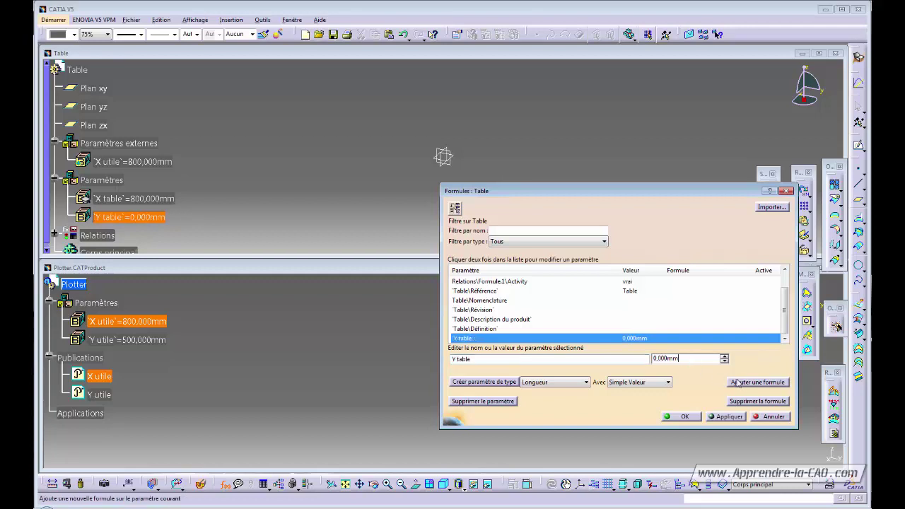
# - Drive Y table with a formula linked to the published Y utile of the Plotter product, updated with global updates
pyautogui.click(757, 382)
pyautogui.click(99, 395)
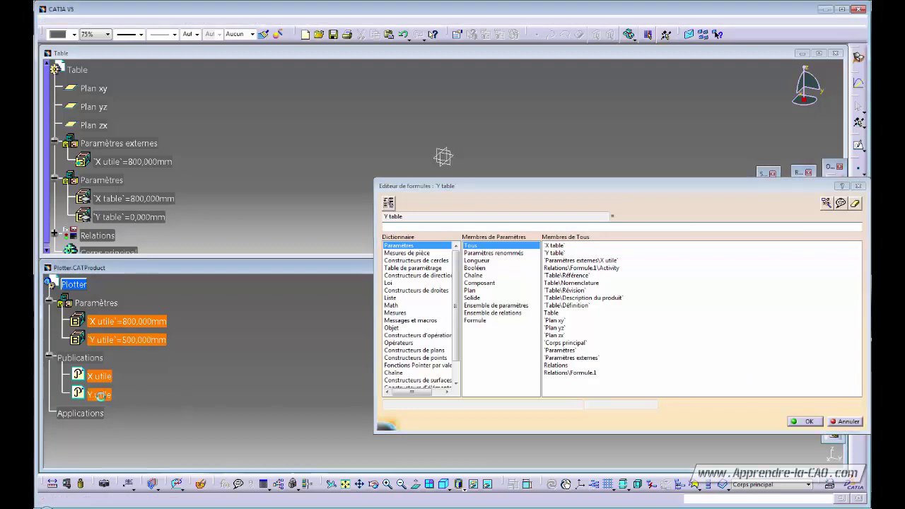
pyautogui.click(652, 336)
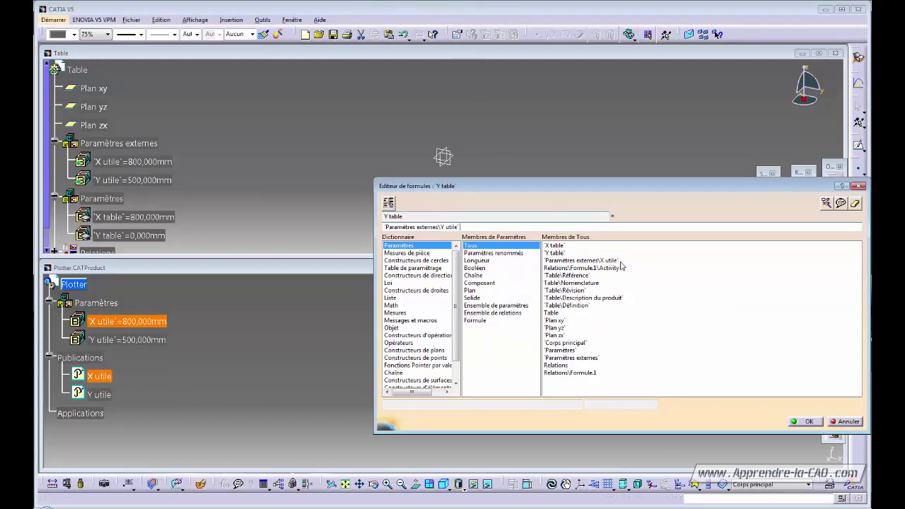
pyautogui.click(808, 423)
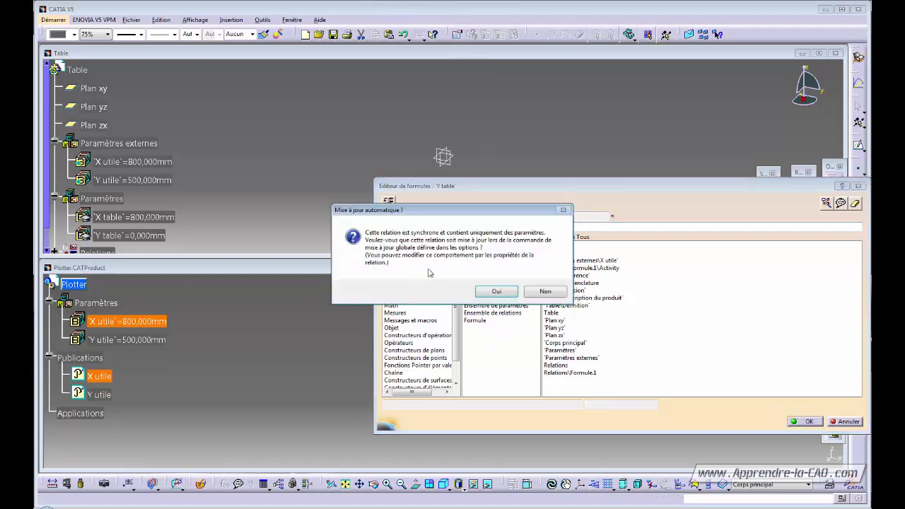
pyautogui.click(497, 291)
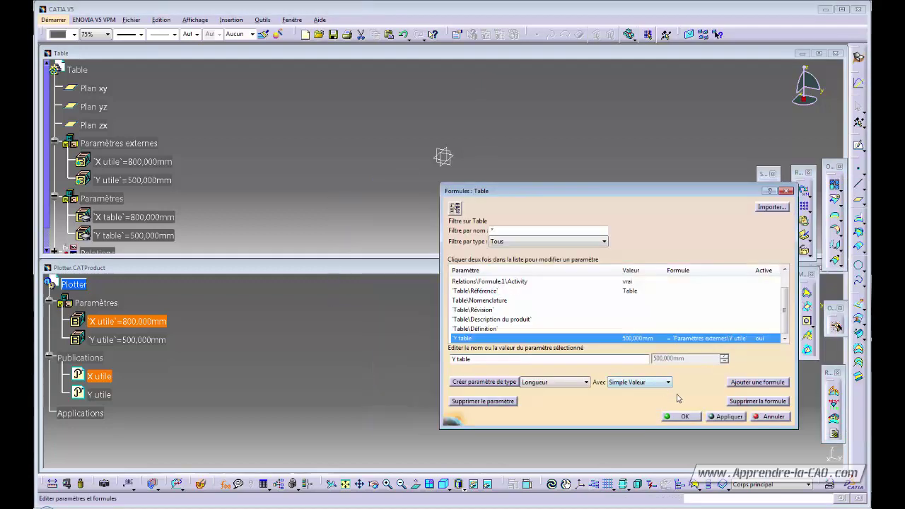
pyautogui.click(683, 416)
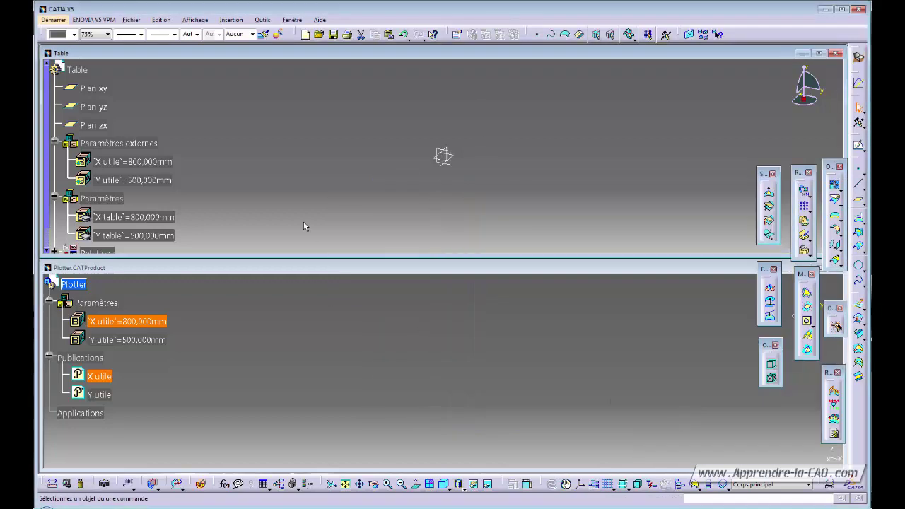
pyautogui.doubleClick(265, 53)
pyautogui.moveTo(295, 267); pyautogui.dragTo(315, 277, button='middle')
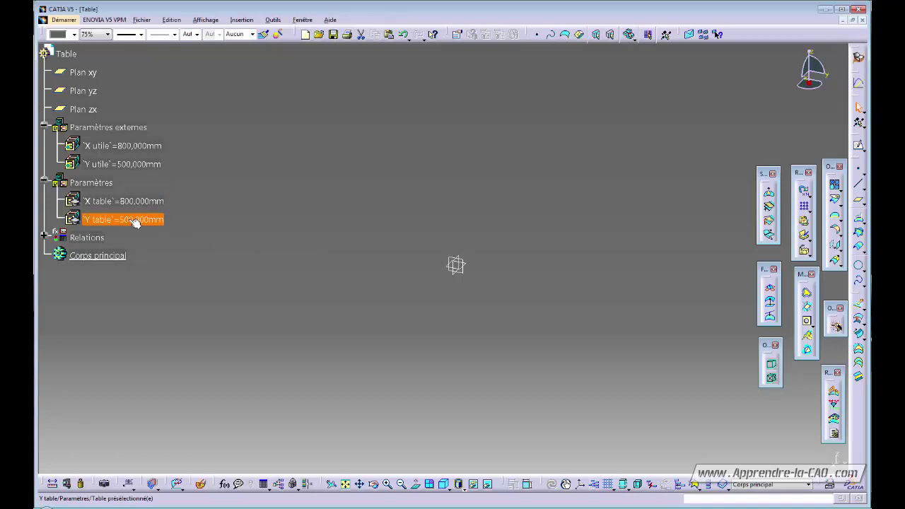
pyautogui.click(303, 20)
pyautogui.click(272, 41)
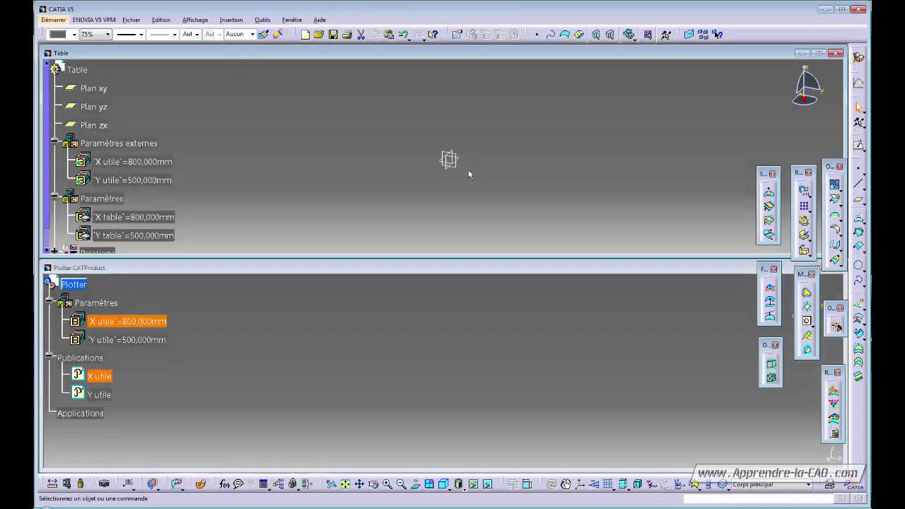
# - Set the Plotter product's Y utile parameter to 600 mm and update the Table part
pyautogui.click(259, 378)
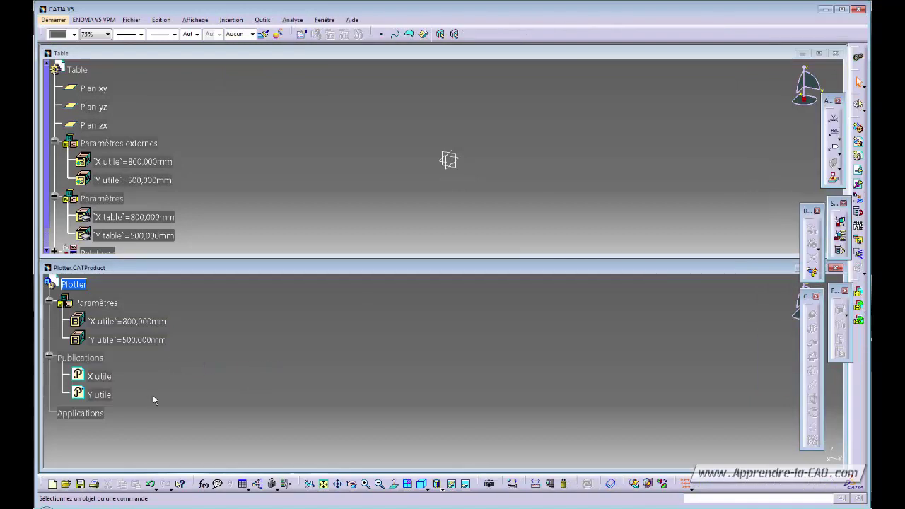
pyautogui.doubleClick(140, 345)
pyautogui.write('600')
pyautogui.press('Return')
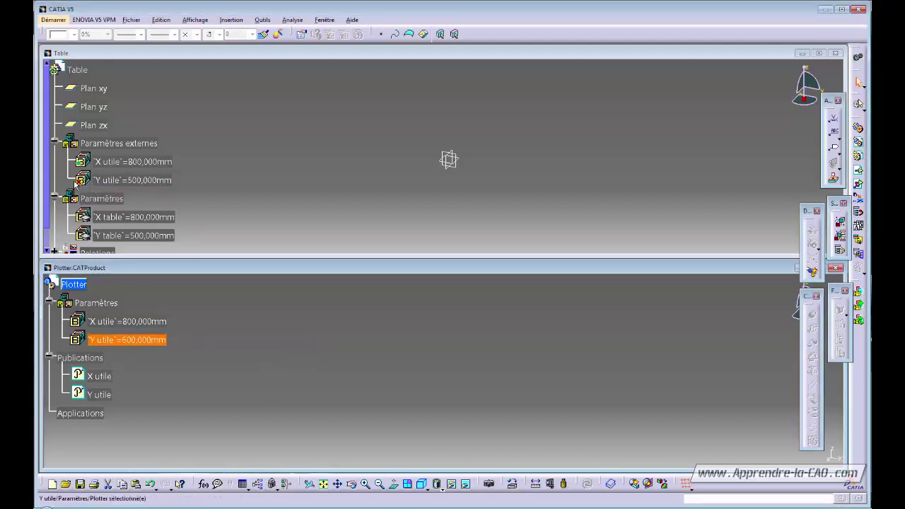
pyautogui.doubleClick(229, 53)
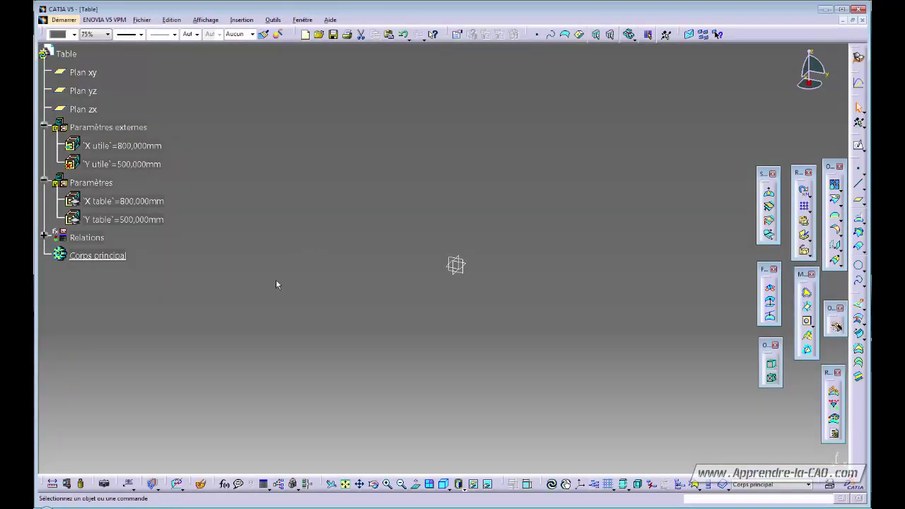
pyautogui.click(551, 484)
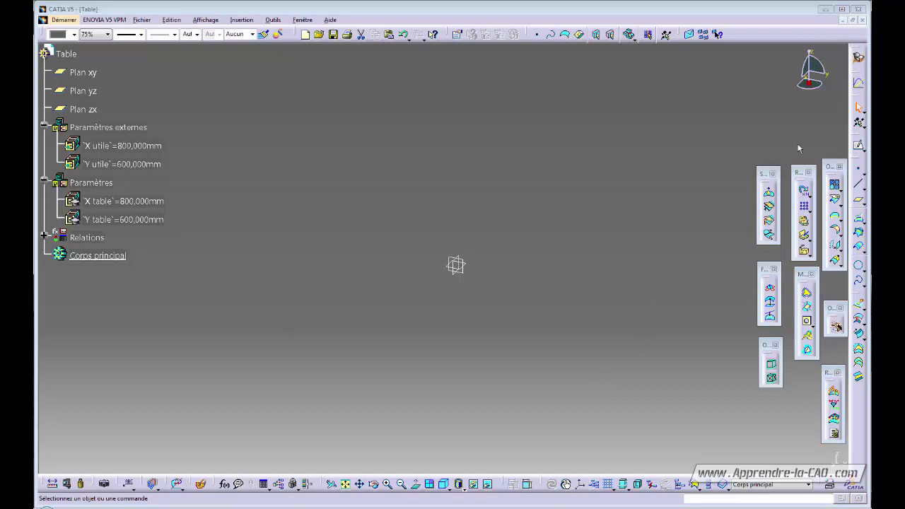
# - Start a sketch on the xy plane of the Table part
pyautogui.click(857, 147)
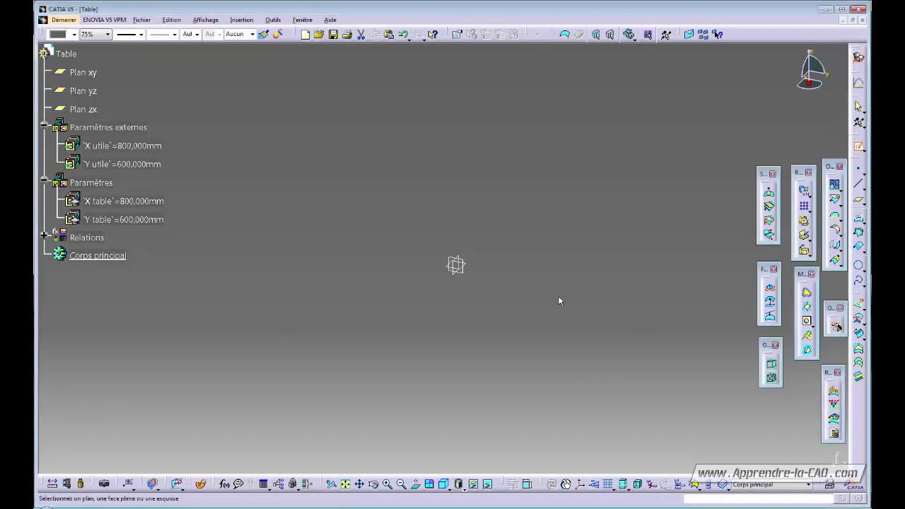
pyautogui.click(473, 265)
pyautogui.moveTo(652, 301)
pyautogui.mouseDown(button='middle')
pyautogui.moveTo(553, 332)
pyautogui.moveTo(591, 335)
pyautogui.mouseUp(button='middle')
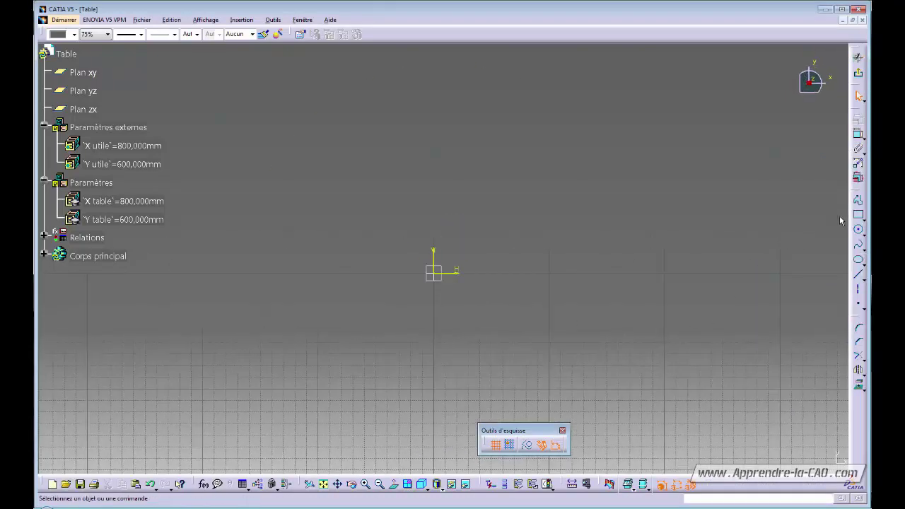
pyautogui.click(863, 219)
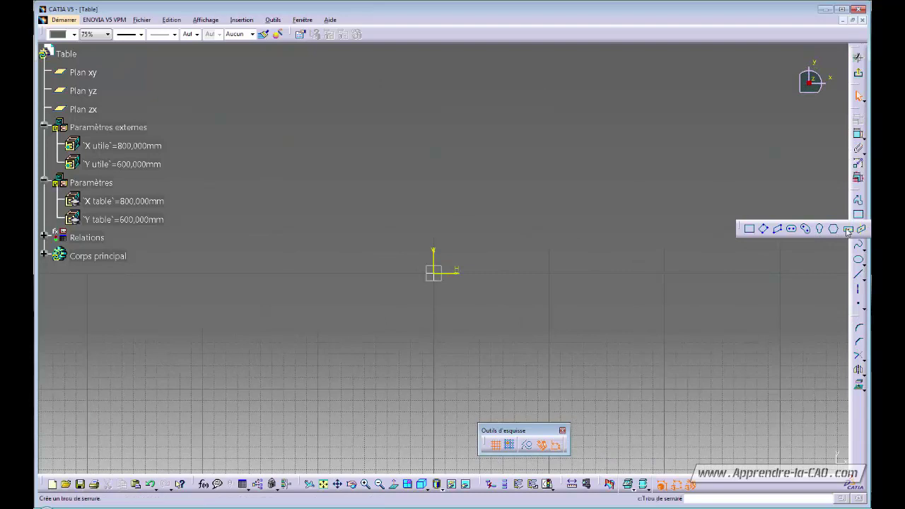
pyautogui.click(848, 230)
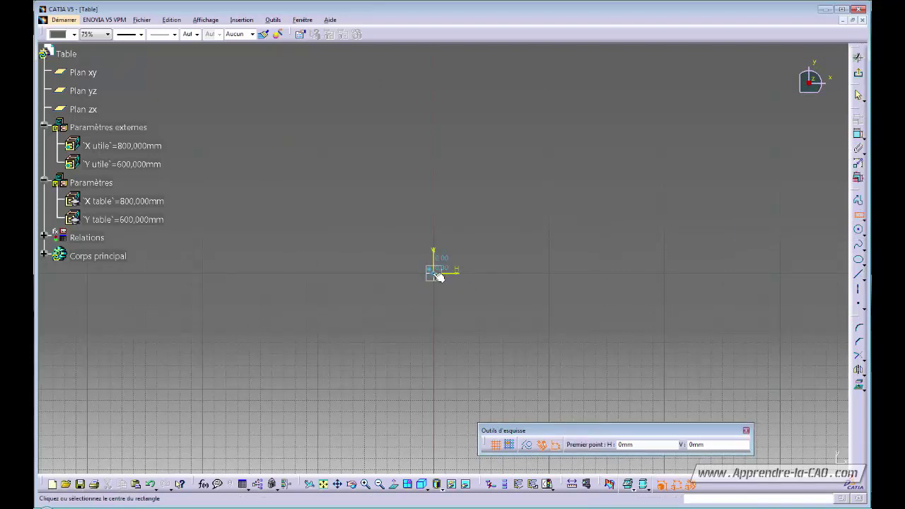
pyautogui.click(861, 218)
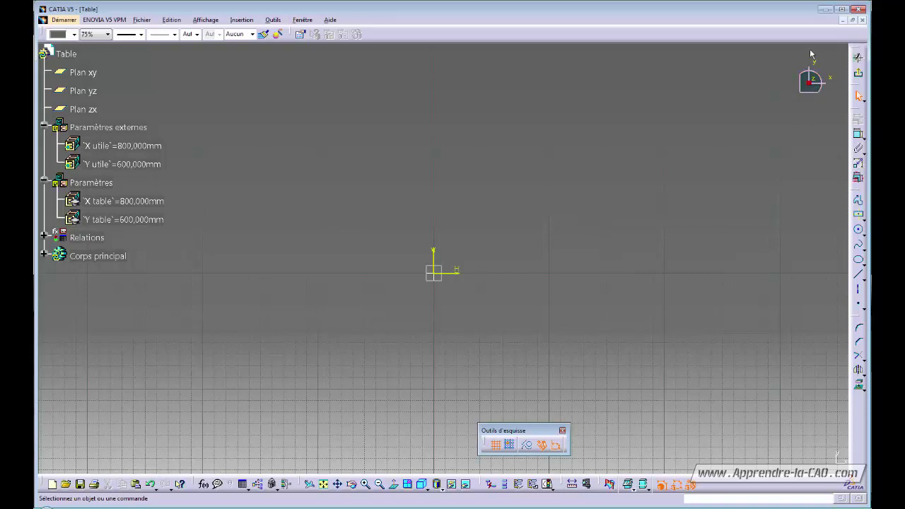
# - Sketch a rectangle with one corner on the origin and the opposite corner in the positive H and V quadrant
pyautogui.click(862, 218)
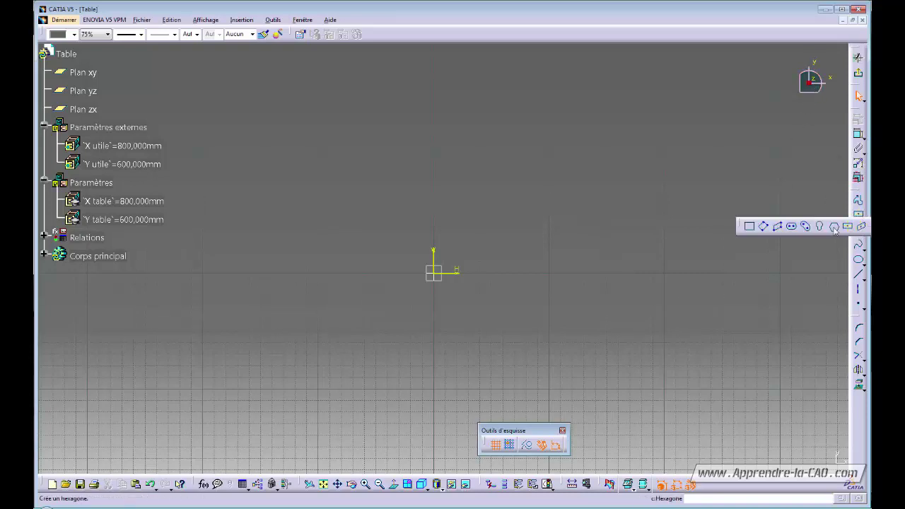
pyautogui.click(748, 230)
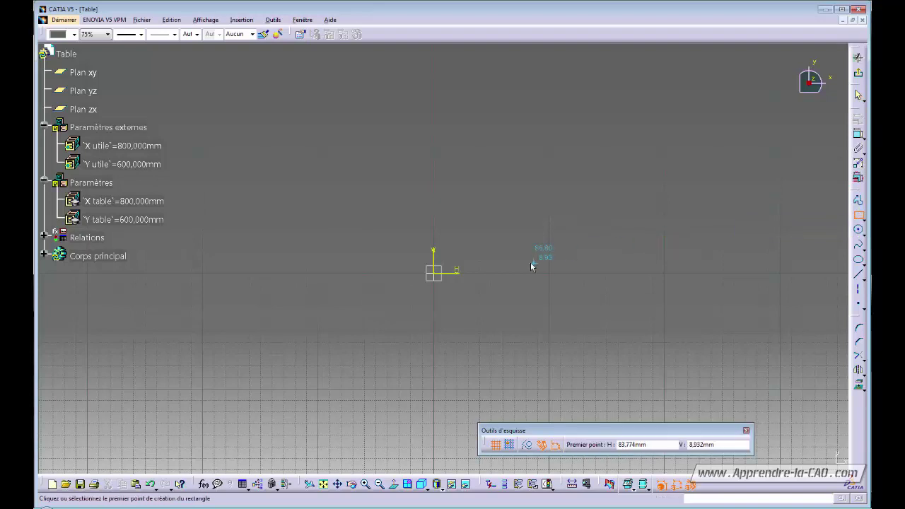
pyautogui.click(433, 273)
pyautogui.click(628, 63)
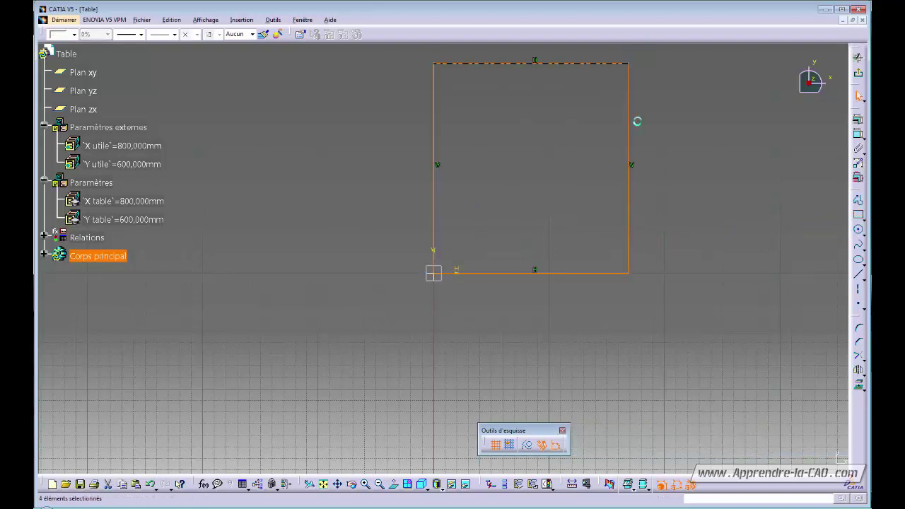
# - Dimension the rectangle's vertical side and drive its length with a formula linked to Y table, updated with global updates
pyautogui.click(761, 186)
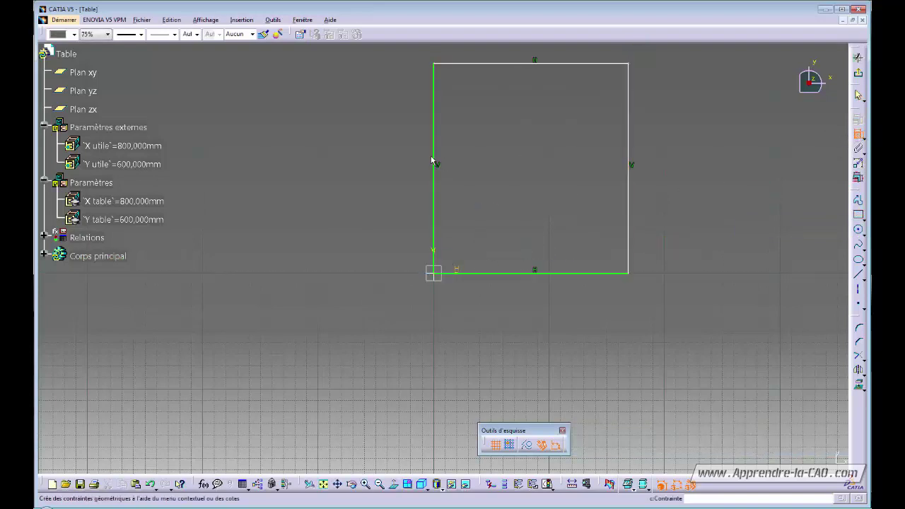
pyautogui.click(438, 158)
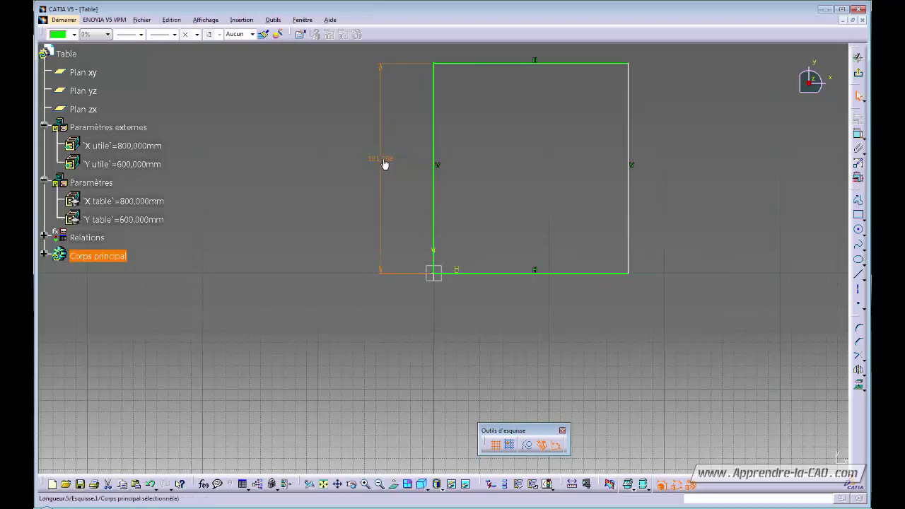
pyautogui.doubleClick(382, 158)
pyautogui.rightClick(428, 221)
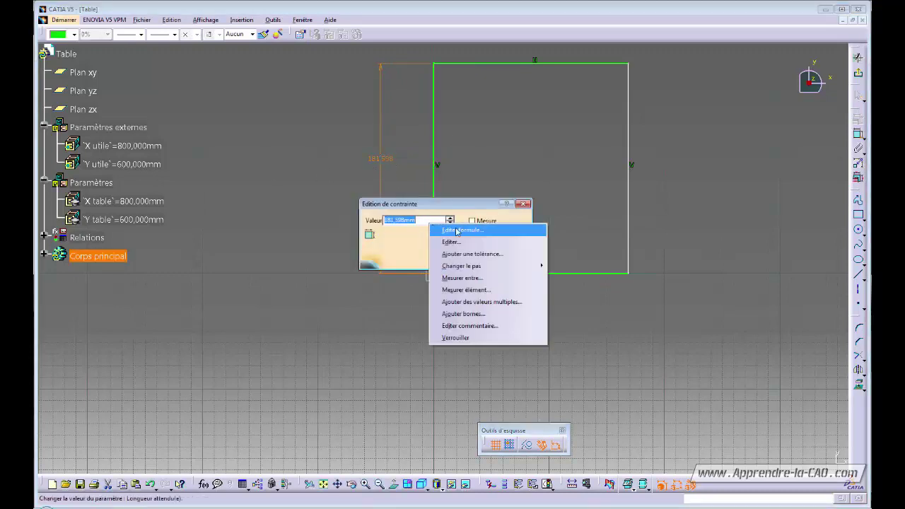
pyautogui.click(459, 229)
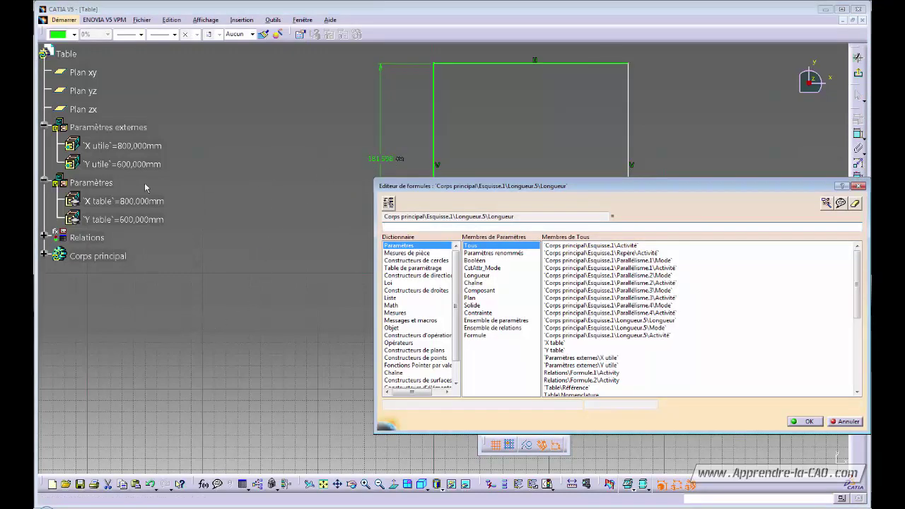
pyautogui.click(108, 217)
pyautogui.click(804, 422)
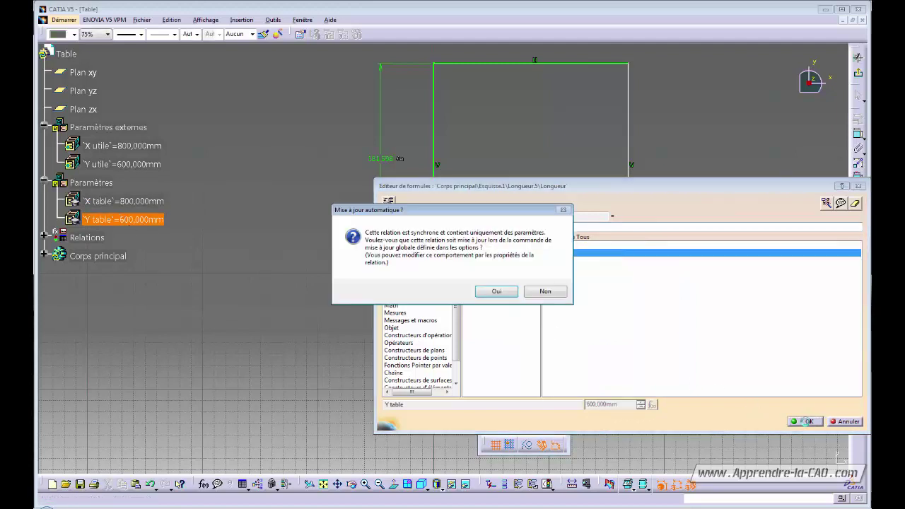
pyautogui.click(500, 291)
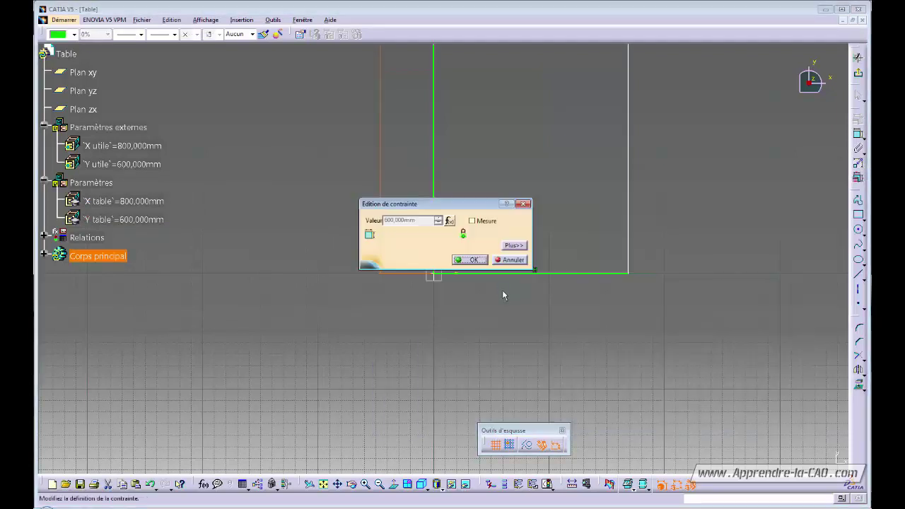
pyautogui.click(471, 259)
# - Dimension the rectangle's horizontal side and drive its length with a formula linked to X table, updated with global updates
pyautogui.moveTo(534, 180)
pyautogui.mouseDown(button='middle')
pyautogui.moveTo(523, 273)
pyautogui.moveTo(533, 301)
pyautogui.moveTo(614, 278)
pyautogui.mouseUp(button='middle')
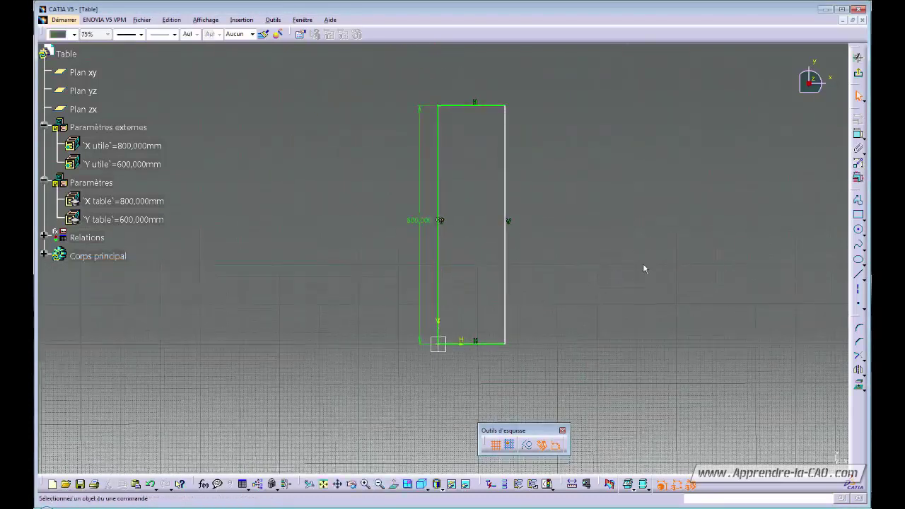
pyautogui.click(858, 134)
pyautogui.click(470, 347)
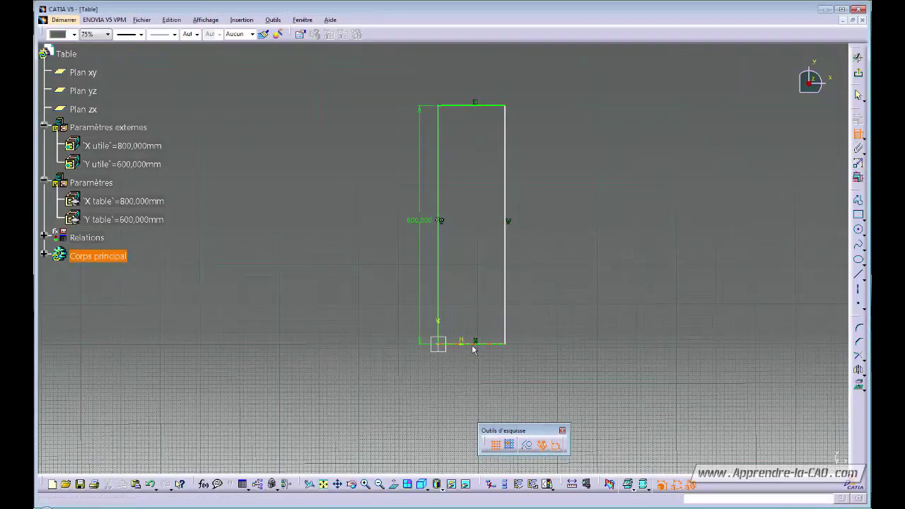
pyautogui.doubleClick(467, 375)
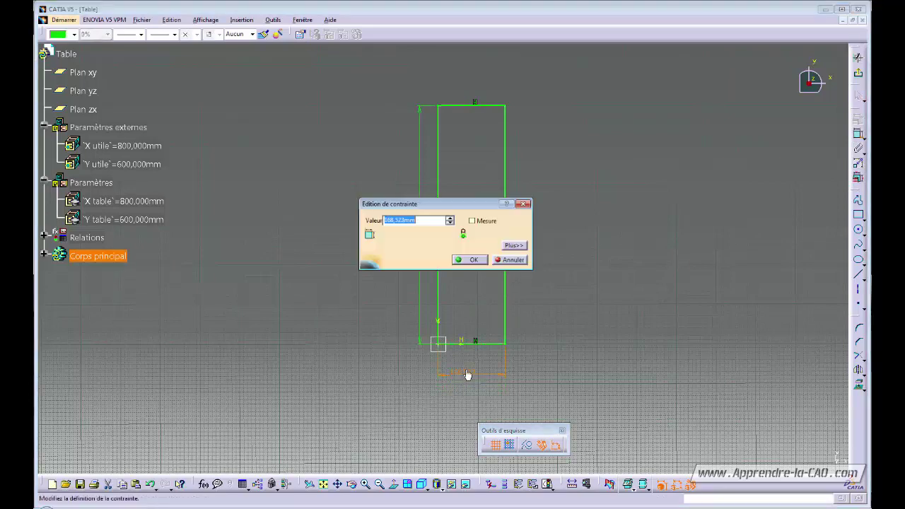
pyautogui.rightClick(424, 220)
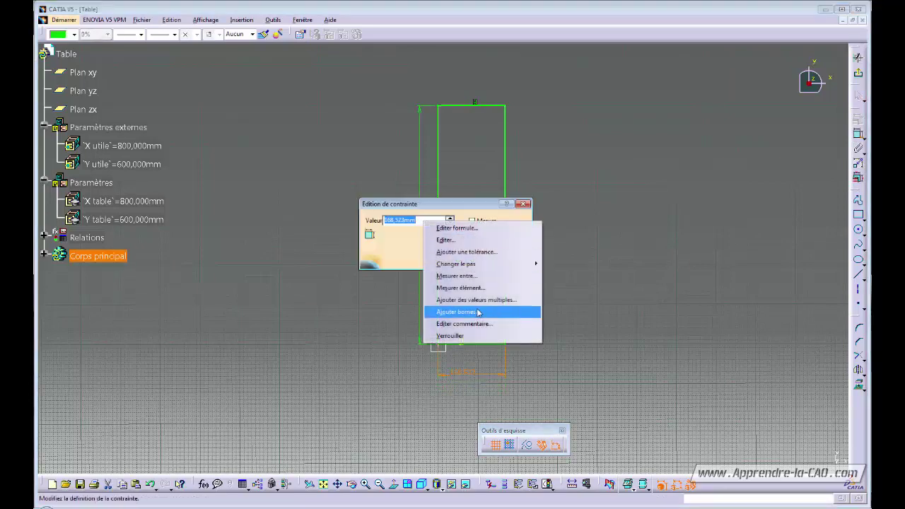
pyautogui.click(457, 228)
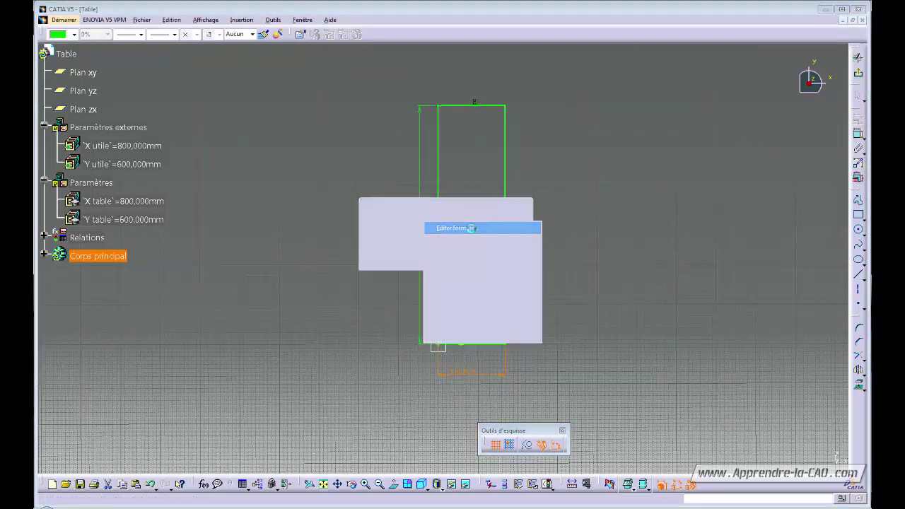
pyautogui.click(125, 201)
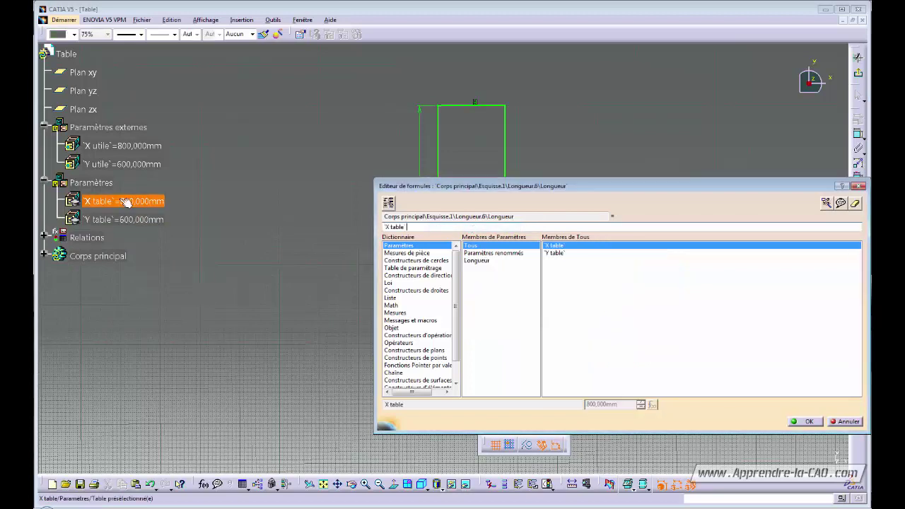
pyautogui.click(810, 422)
pyautogui.click(502, 289)
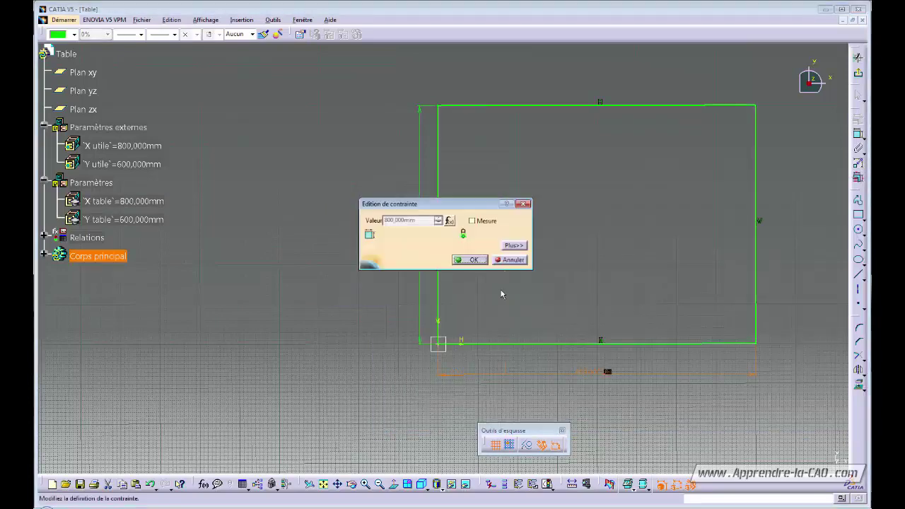
pyautogui.click(469, 260)
# - Finish the rectangle sketch and return to the 3D part
pyautogui.moveTo(475, 259)
pyautogui.mouseDown(button='middle')
pyautogui.moveTo(546, 244)
pyautogui.moveTo(499, 375)
pyautogui.mouseUp(button='middle')
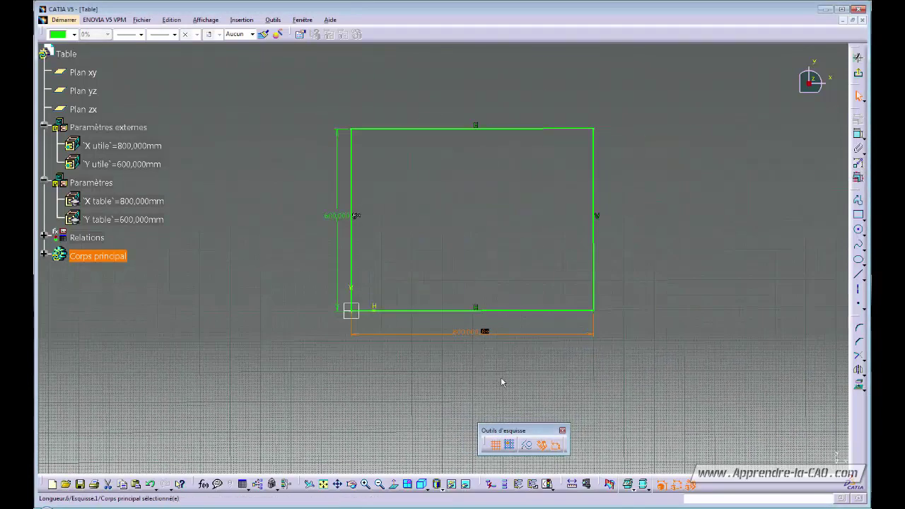
pyautogui.click(471, 336)
pyautogui.click(462, 239)
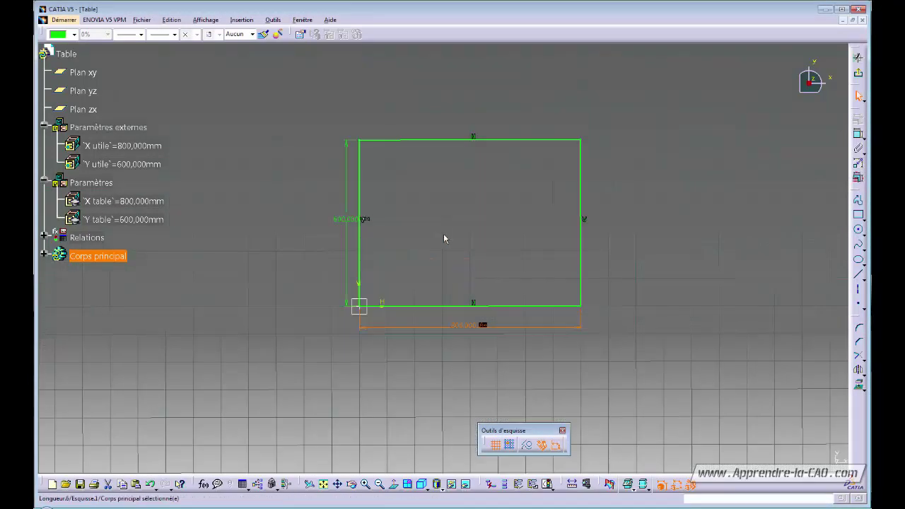
pyautogui.moveTo(518, 238)
pyautogui.mouseDown(button='middle')
pyautogui.moveTo(459, 224)
pyautogui.moveTo(474, 220)
pyautogui.mouseUp(button='middle')
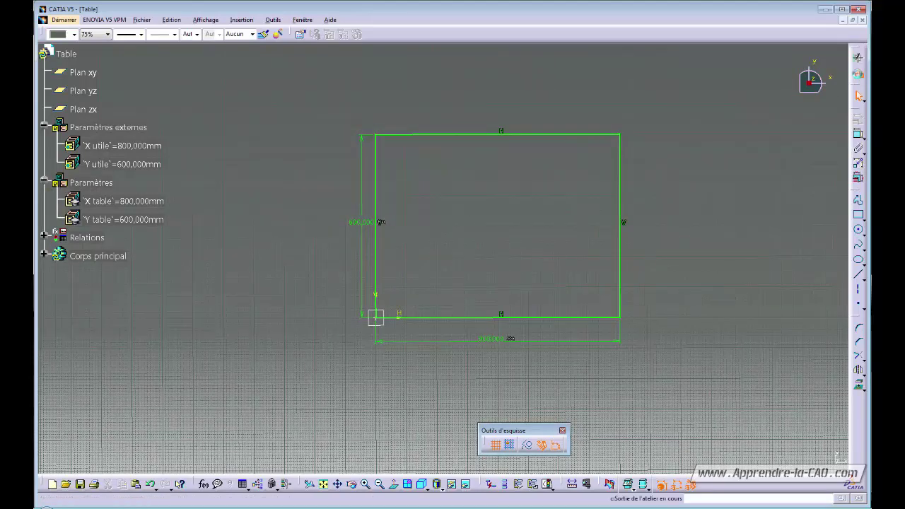
pyautogui.click(858, 73)
# - Start a second sketch on the xy plane of the Table part
pyautogui.moveTo(441, 259); pyautogui.dragTo(397, 272, button='middle')
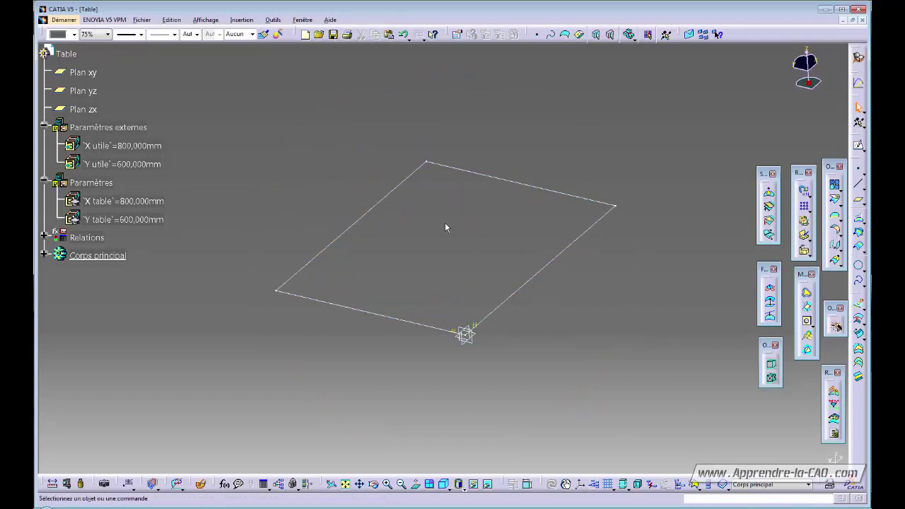
pyautogui.moveTo(444, 229); pyautogui.dragTo(472, 233, button='middle')
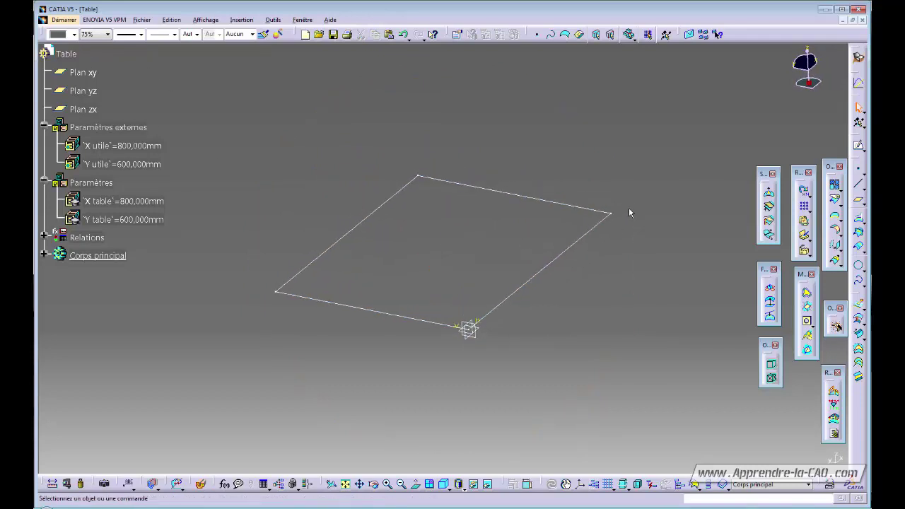
pyautogui.moveTo(606, 303); pyautogui.dragTo(602, 293, button='middle')
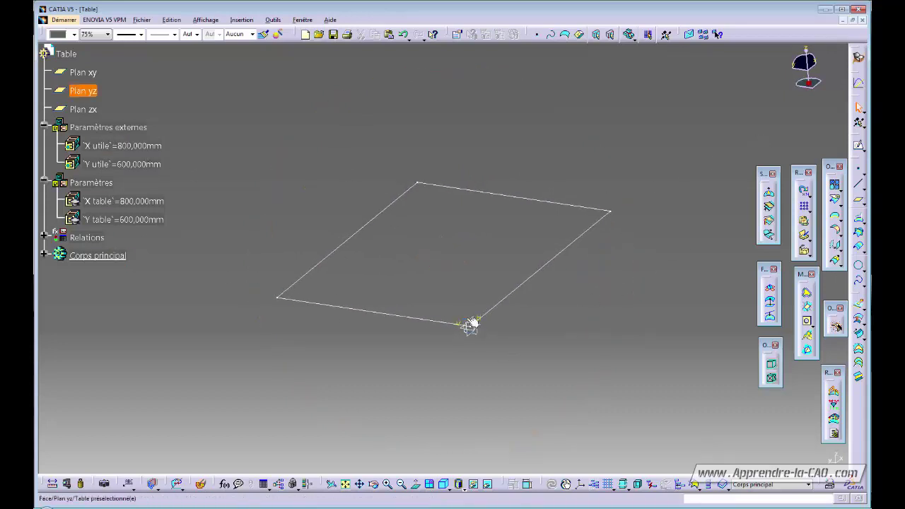
pyautogui.click(480, 326)
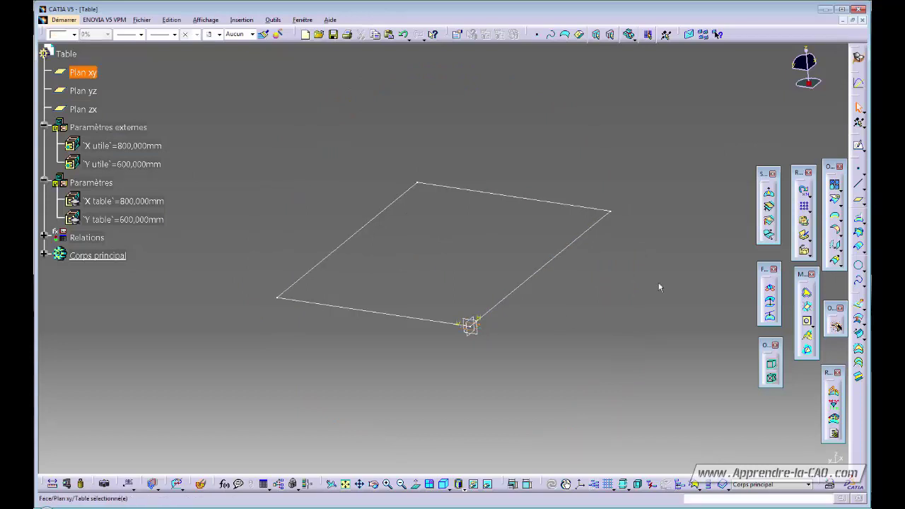
pyautogui.click(858, 145)
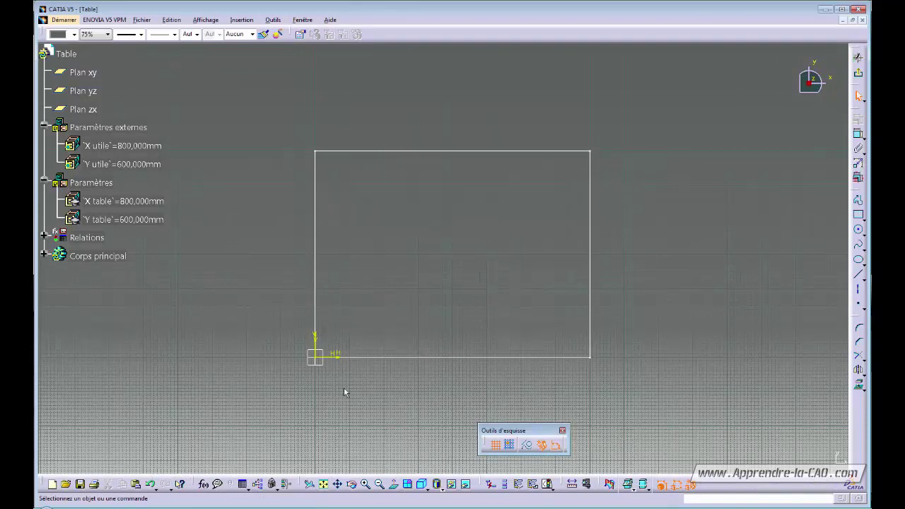
# - Project the four edges of the first rectangle into the second sketch as construction geometry
pyautogui.click(860, 387)
pyautogui.click(400, 358)
pyautogui.click(316, 252)
pyautogui.click(394, 152)
pyautogui.click(589, 216)
pyautogui.click(860, 386)
pyautogui.moveTo(274, 106); pyautogui.dragTo(620, 424)
pyautogui.click(528, 447)
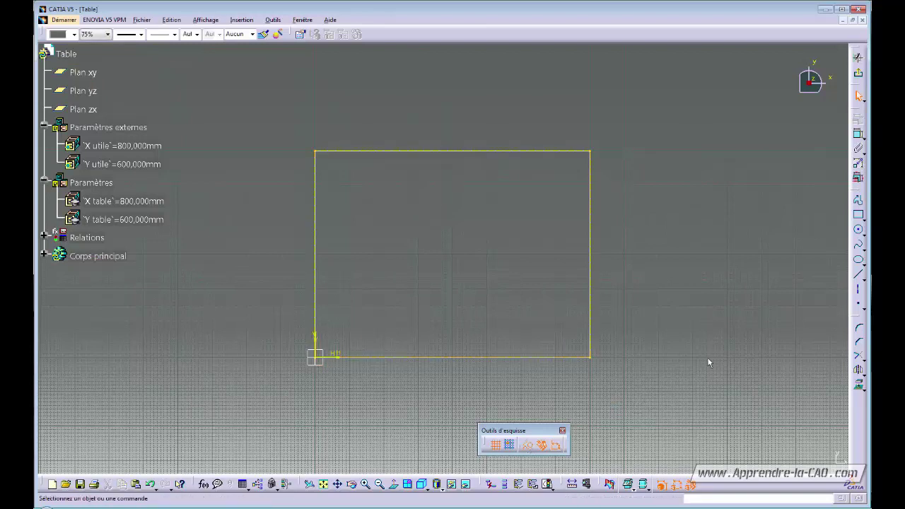
# - Offset the projected right edge outward and set the offset distance to 25 mm
pyautogui.click(862, 375)
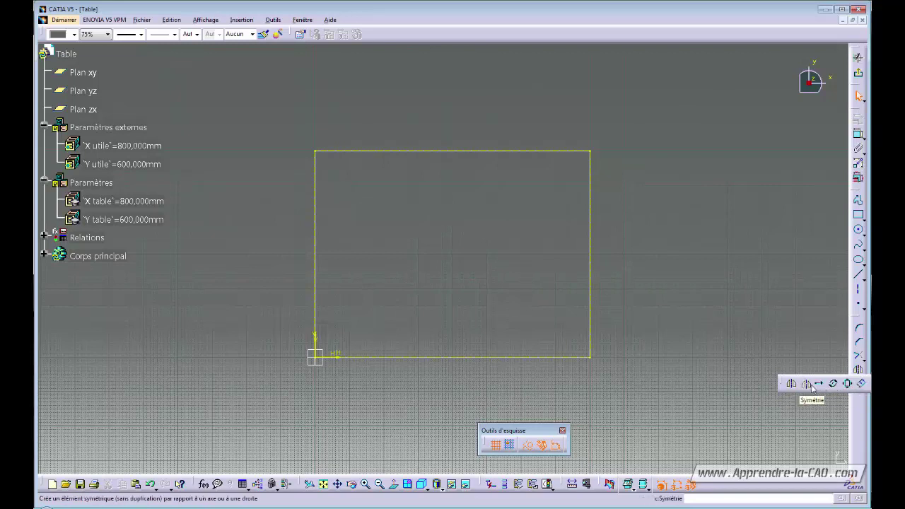
pyautogui.click(834, 384)
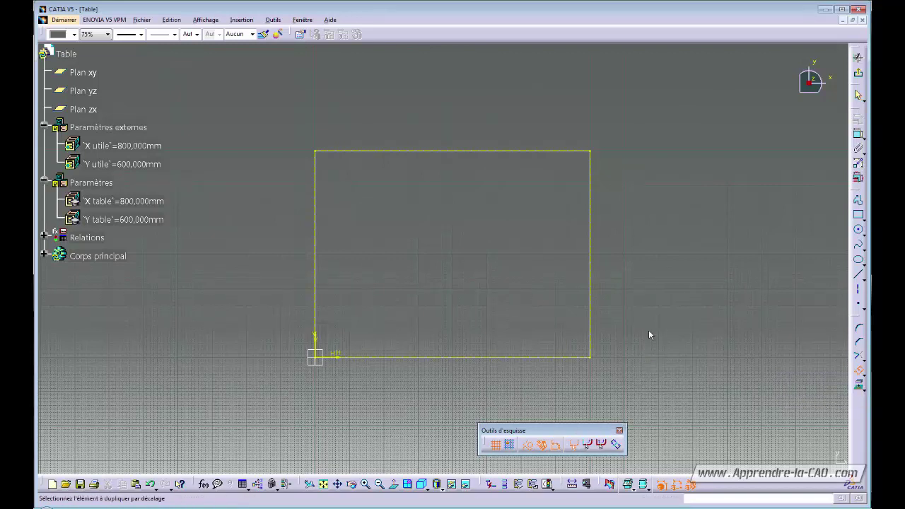
pyautogui.click(596, 252)
pyautogui.click(614, 255)
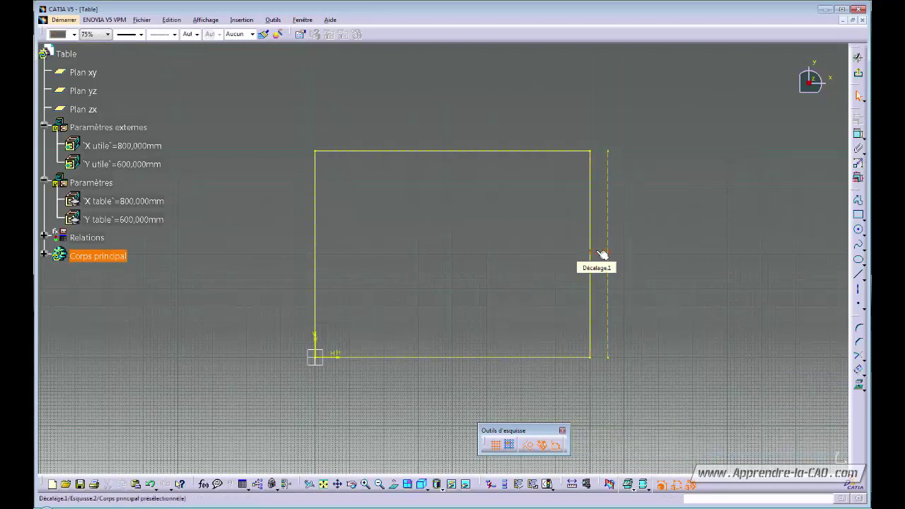
pyautogui.doubleClick(599, 255)
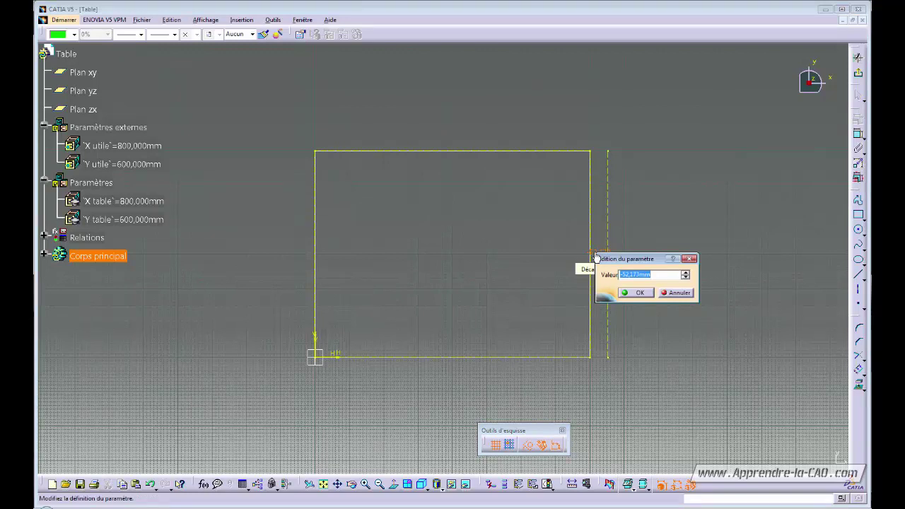
pyautogui.write('25')
pyautogui.press('Return')
# - Offset the other three projected edges outward, the left about 65 mm and the upper about 38 mm, and make the right offset line standard geometry
pyautogui.click(602, 217)
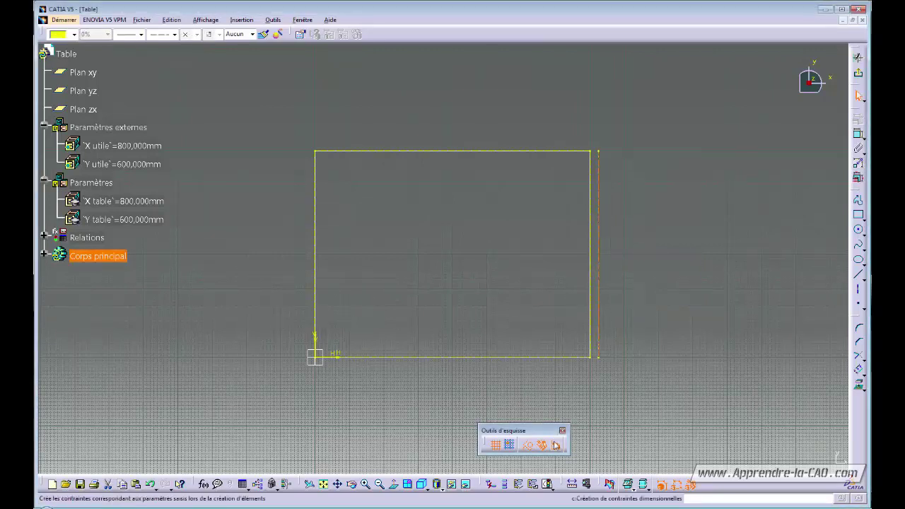
pyautogui.click(657, 382)
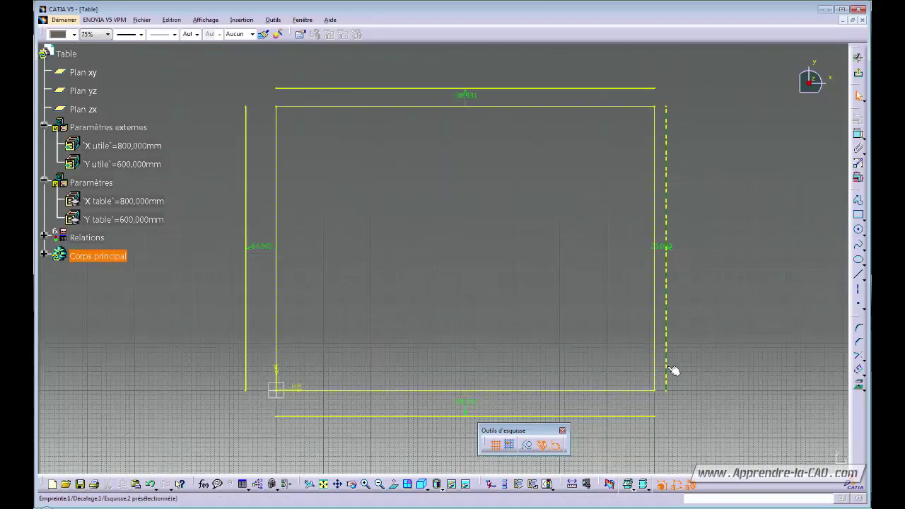
pyautogui.click(674, 350)
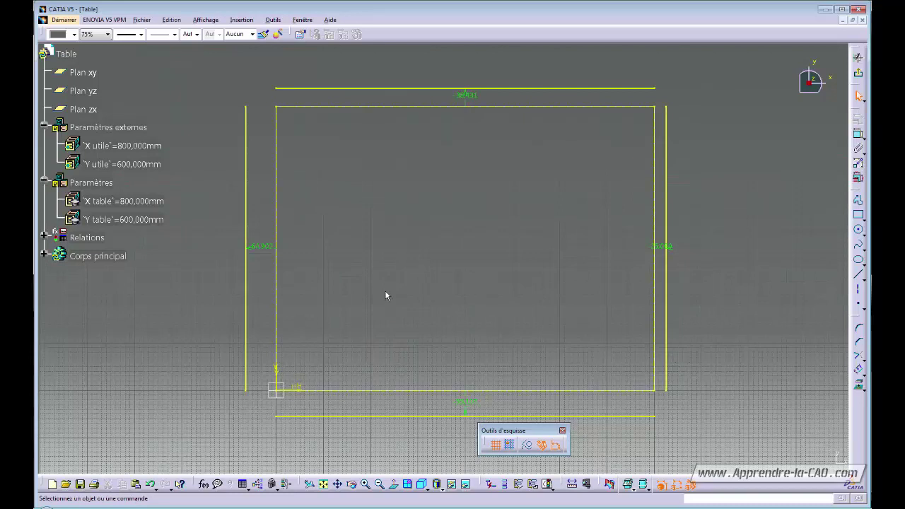
# - Link the four offset dimensions of the second sketch with an equivalence relation and set their shared value to -25 mm
pyautogui.click(261, 242)
pyautogui.keyDown('ctrl'); pyautogui.click(472, 95); pyautogui.keyUp('ctrl')
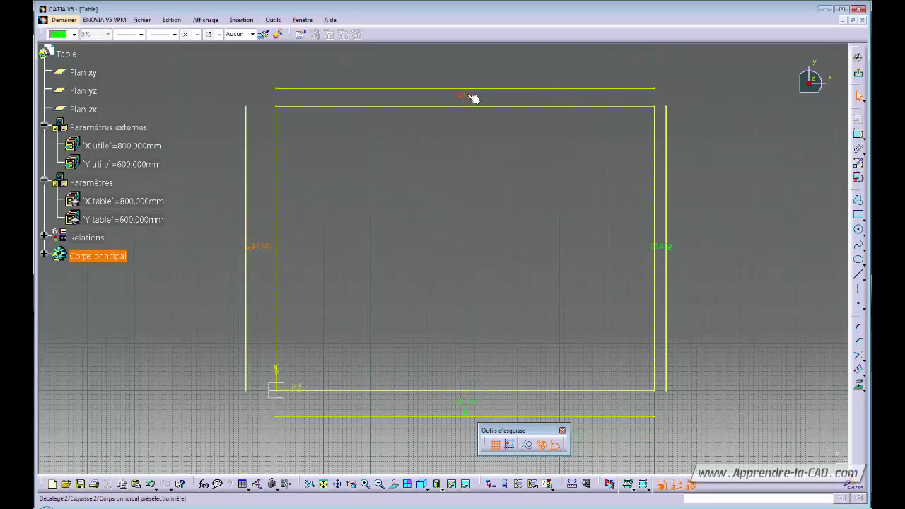
pyautogui.keyDown('ctrl'); pyautogui.click(653, 246); pyautogui.keyUp('ctrl')
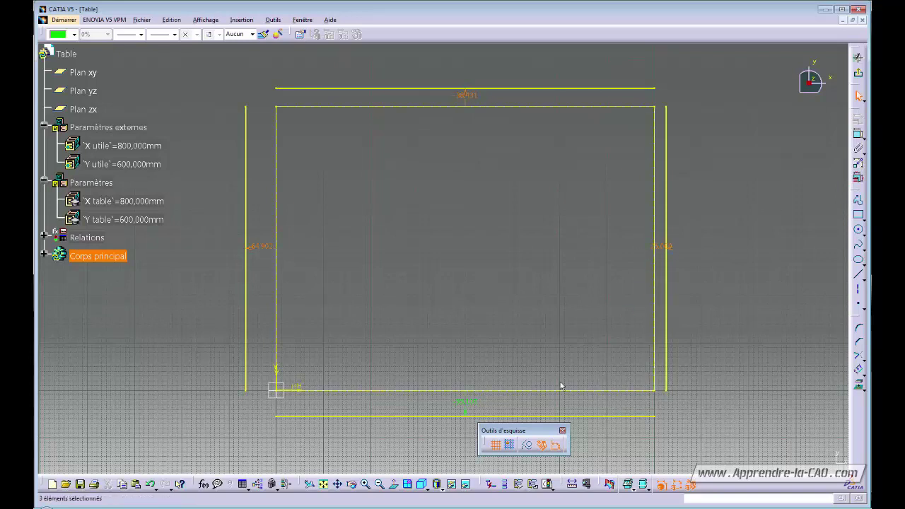
pyautogui.keyDown('ctrl'); pyautogui.click(470, 402); pyautogui.keyUp('ctrl')
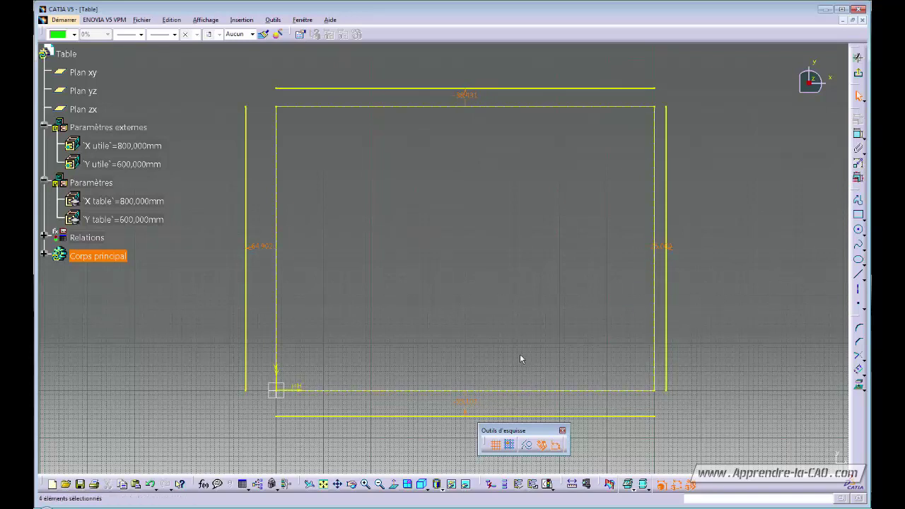
pyautogui.click(286, 484)
pyautogui.doubleClick(741, 415)
pyautogui.write('-25')
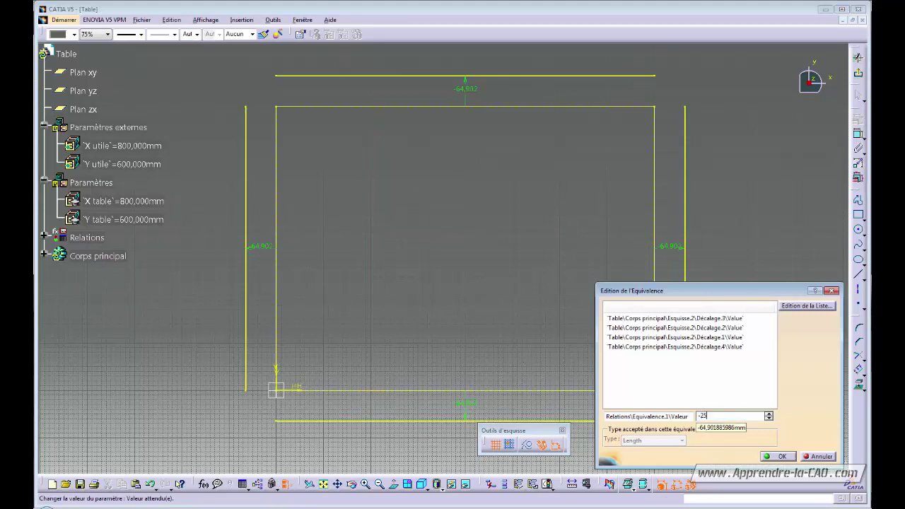
pyautogui.click(777, 456)
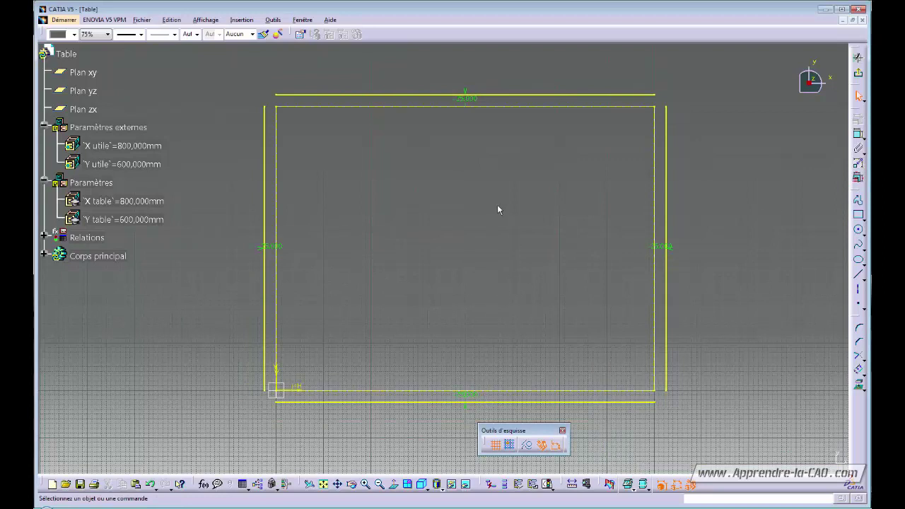
pyautogui.click(270, 247)
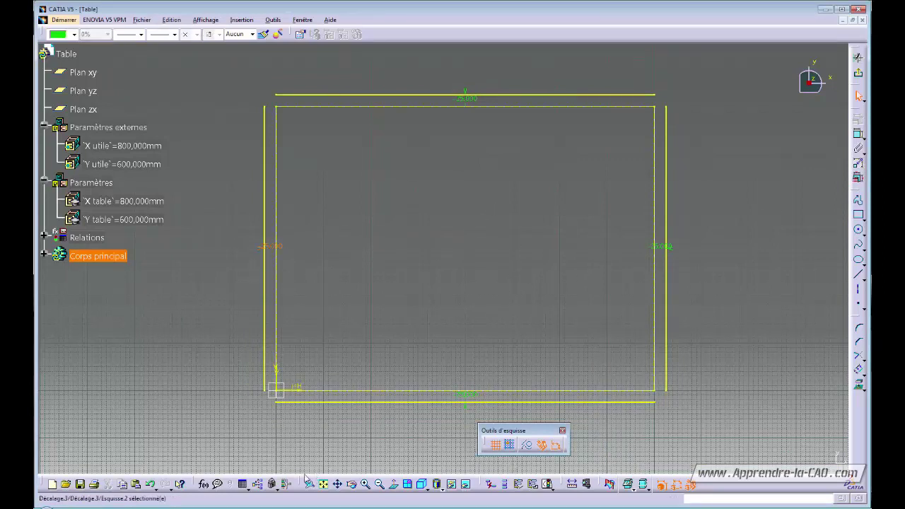
pyautogui.click(286, 485)
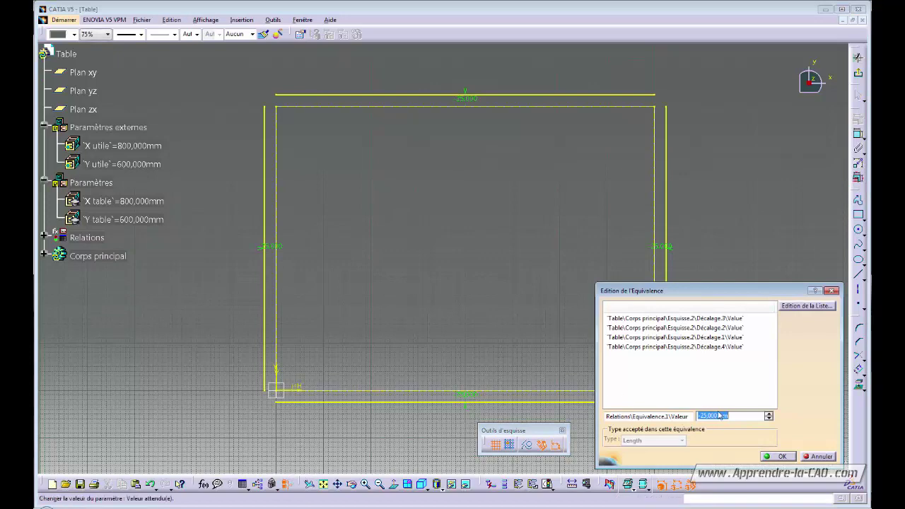
pyautogui.rightClick(736, 416)
pyautogui.click(763, 305)
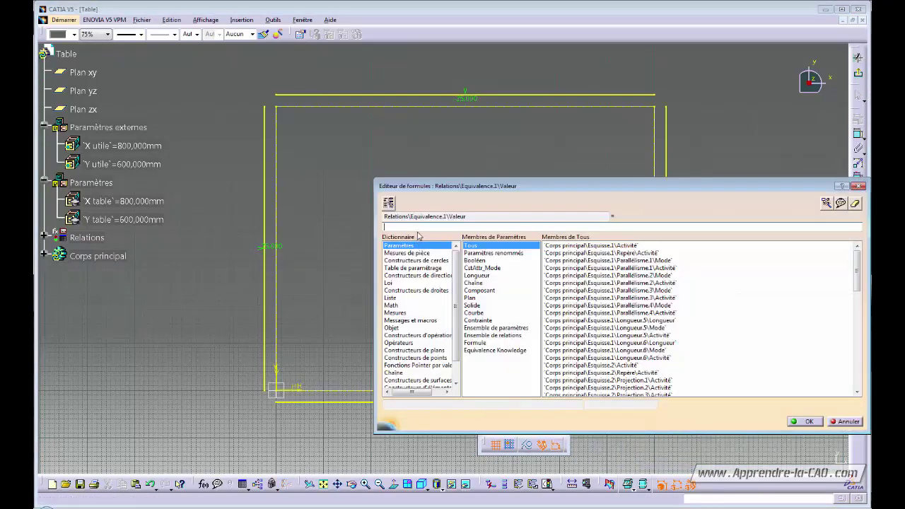
pyautogui.click(849, 423)
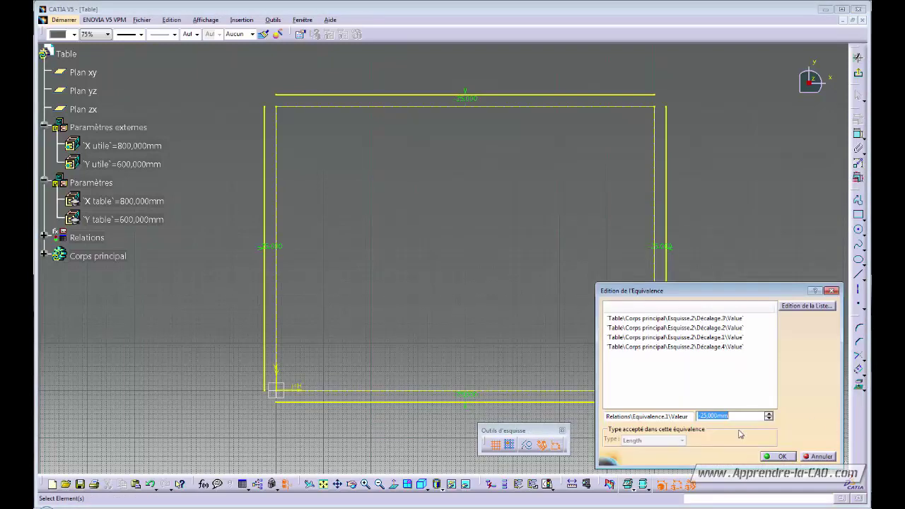
pyautogui.click(819, 457)
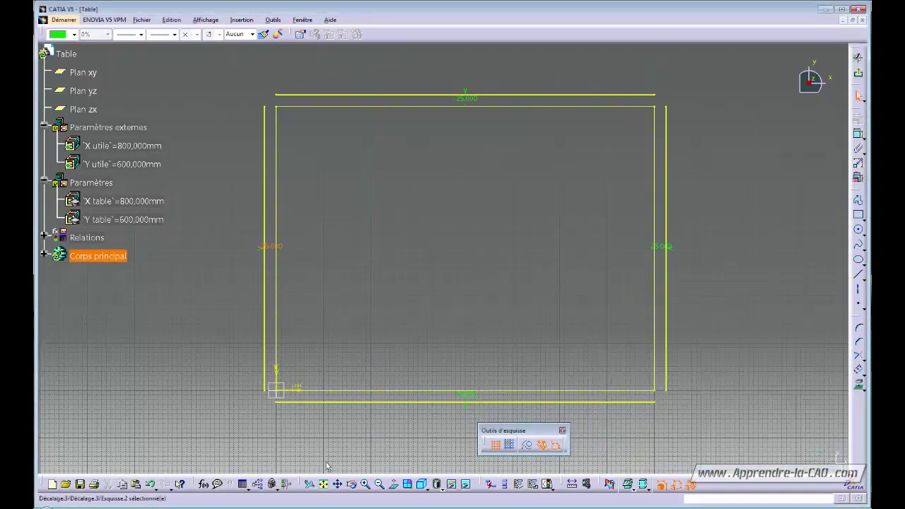
# - Create a length parameter named Bordure in the Table part and set its value to 25 mm
pyautogui.click(205, 485)
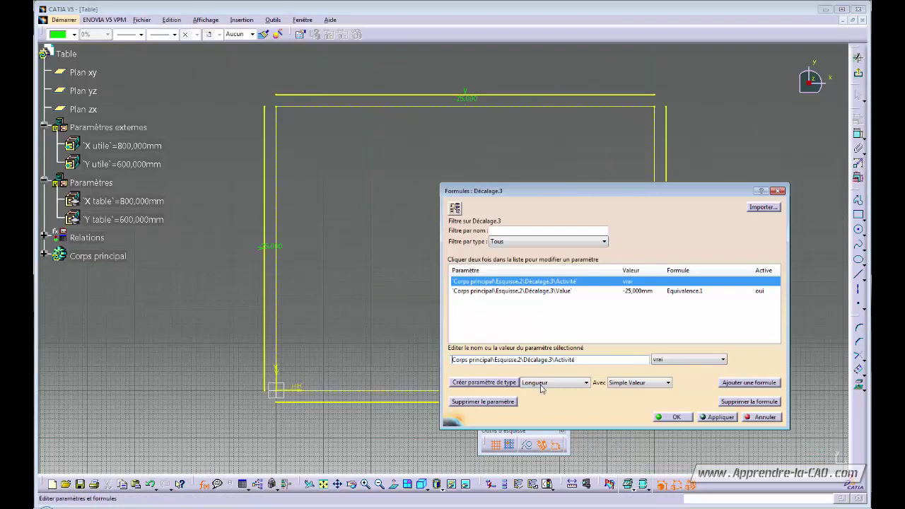
pyautogui.click(548, 385)
pyautogui.click(507, 384)
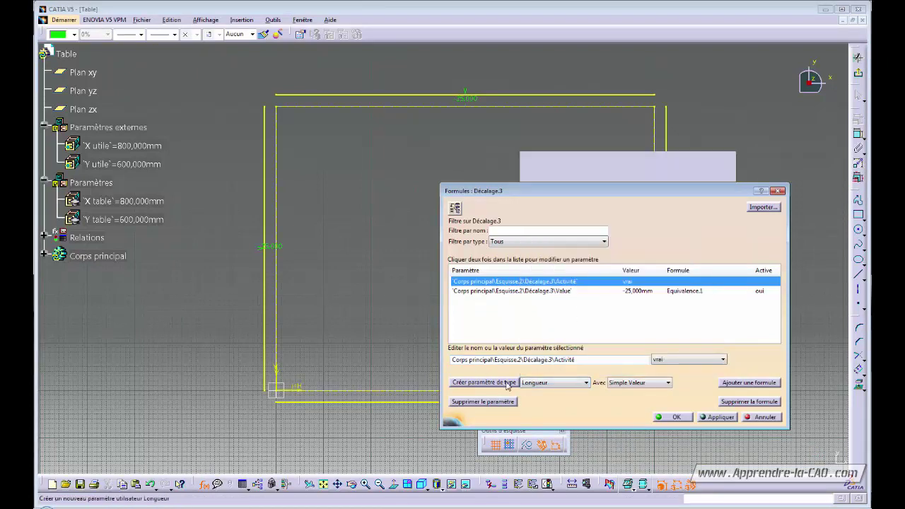
pyautogui.click(506, 384)
pyautogui.doubleClick(497, 359)
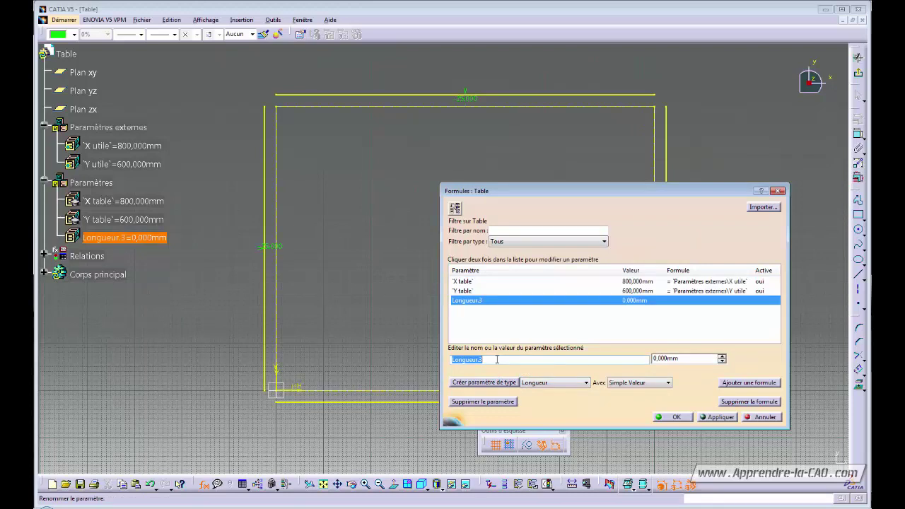
pyautogui.write('Bo')
pyautogui.click(683, 358)
pyautogui.write('25')
pyautogui.press('Return')
pyautogui.click(677, 418)
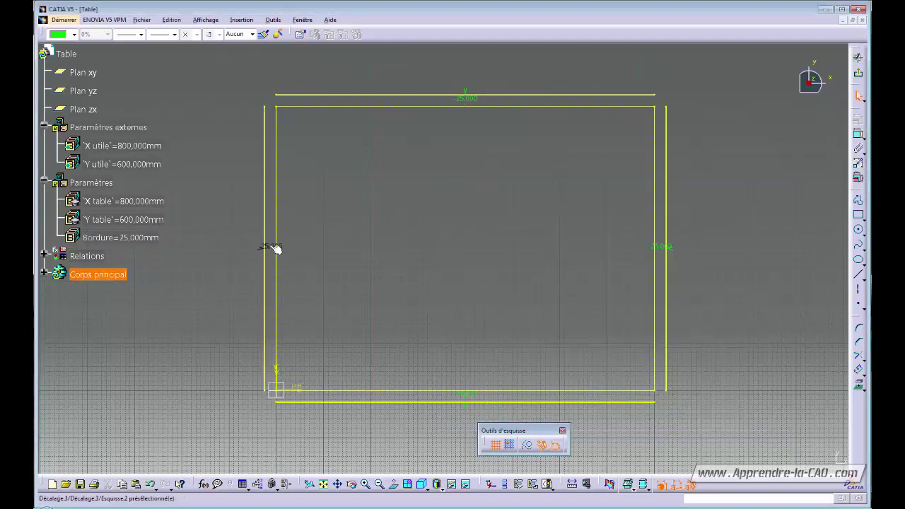
# - Drive the equivalence value of the four offsets with the formula -1*Bordure and accept its automatic update with the global update
pyautogui.click(284, 485)
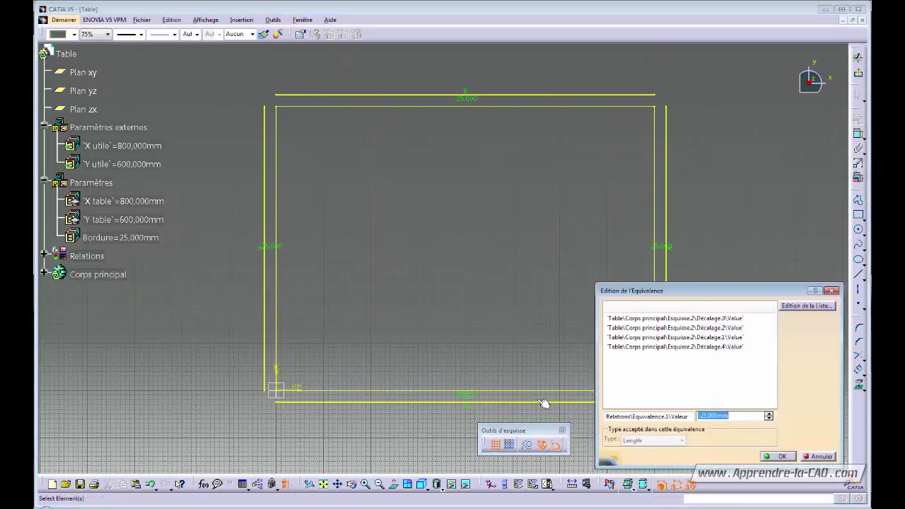
pyautogui.rightClick(738, 416)
pyautogui.click(769, 302)
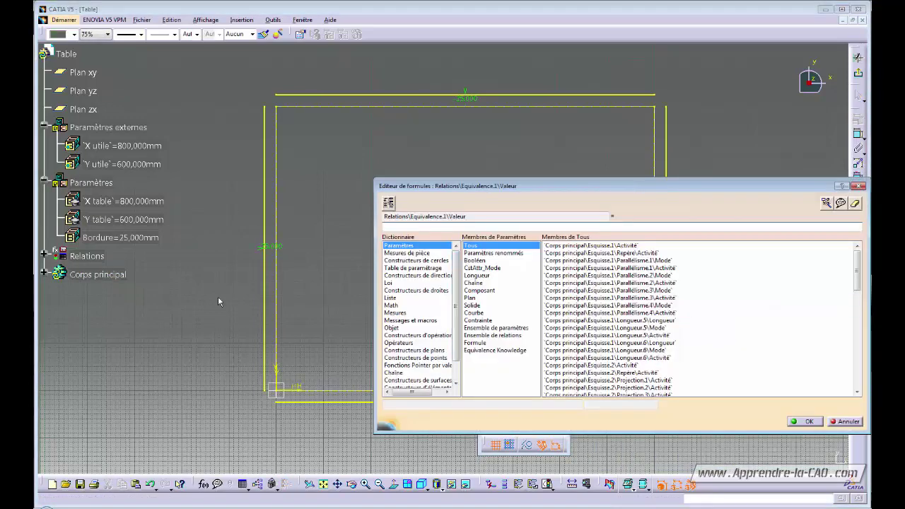
pyautogui.write('-1*')
pyautogui.click(124, 239)
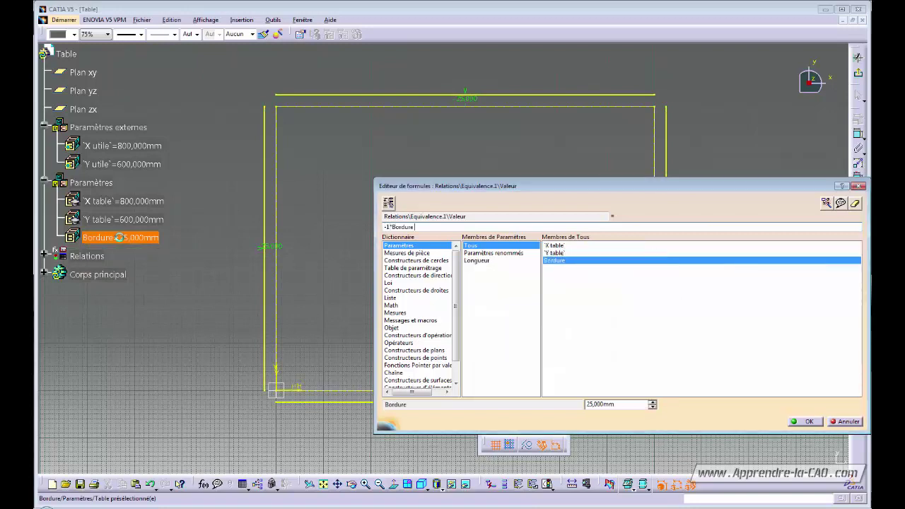
pyautogui.click(813, 422)
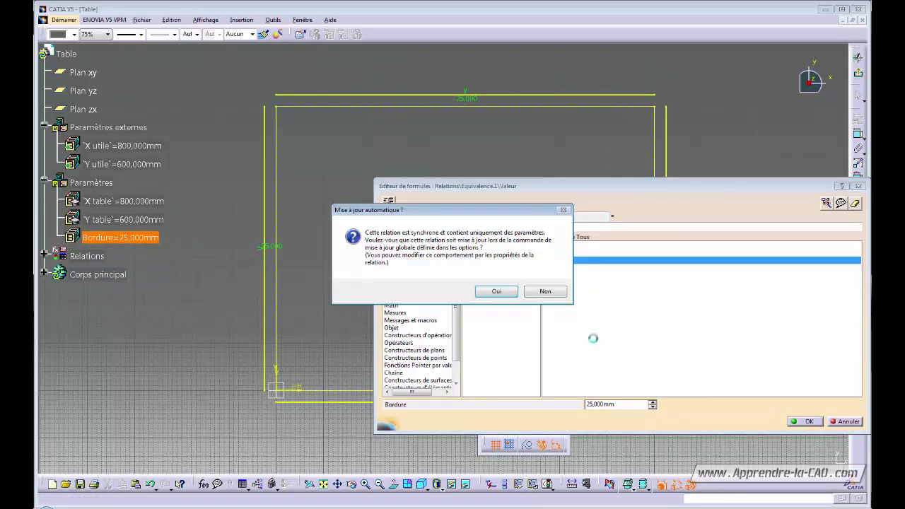
pyautogui.click(497, 292)
pyautogui.click(777, 456)
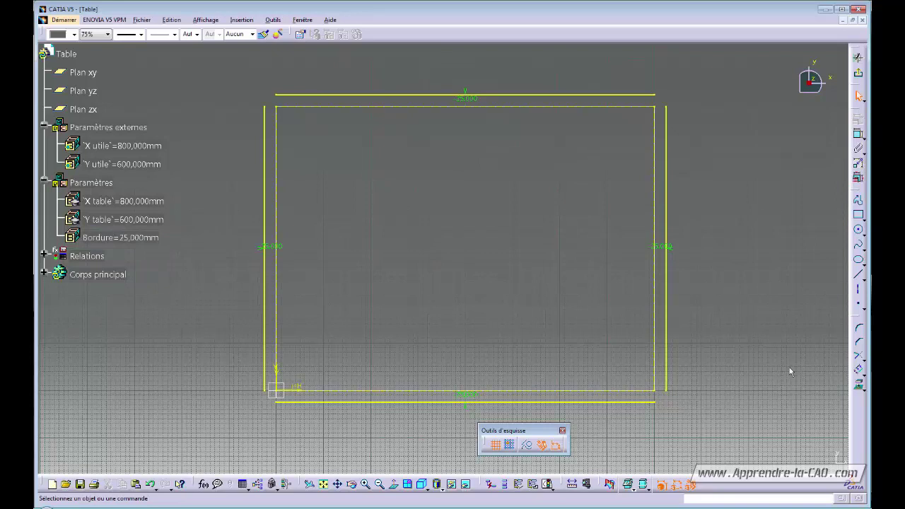
# - Trim the four outer offset lines to each other at their corners to form a closed rectangle, and exit the sketch
pyautogui.click(858, 356)
pyautogui.click(667, 131)
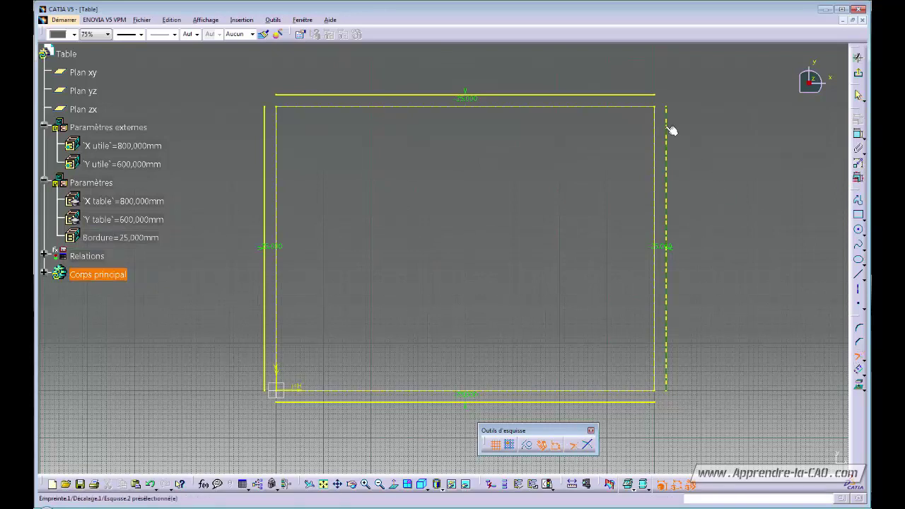
pyautogui.click(622, 95)
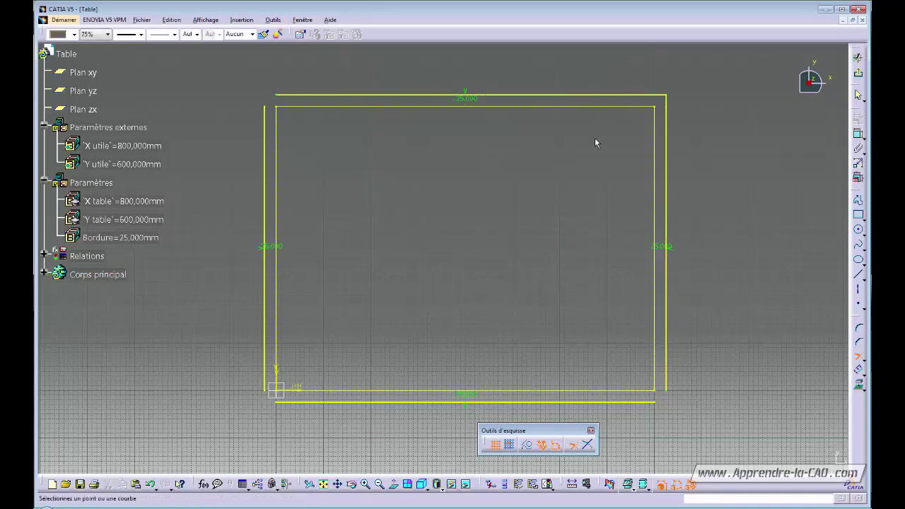
pyautogui.click(330, 95)
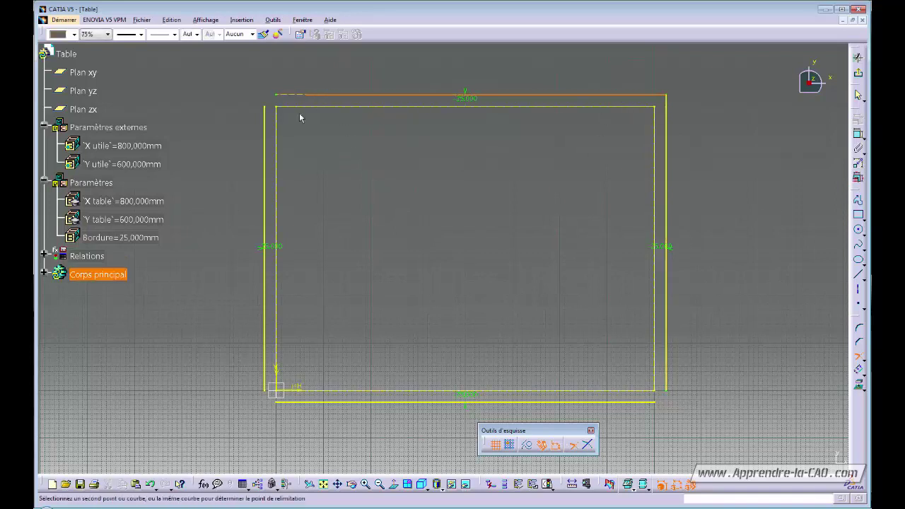
pyautogui.click(266, 135)
pyautogui.click(266, 341)
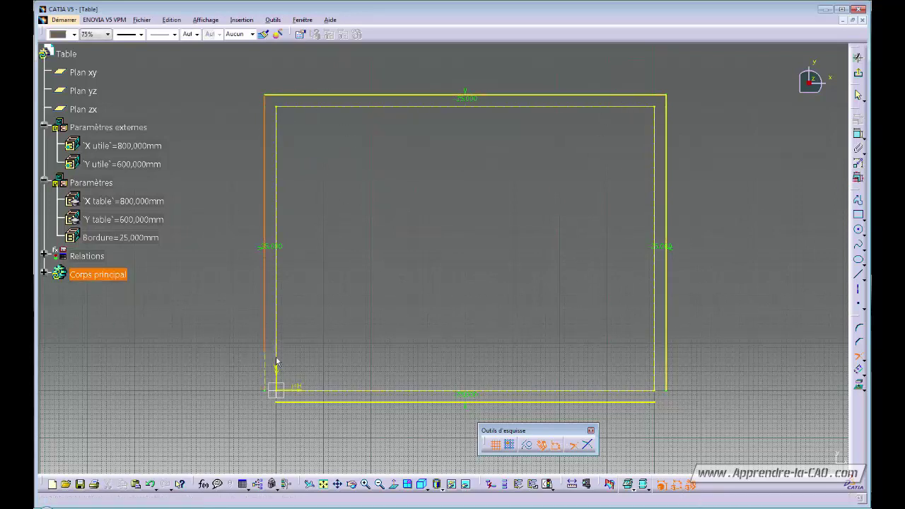
pyautogui.click(309, 402)
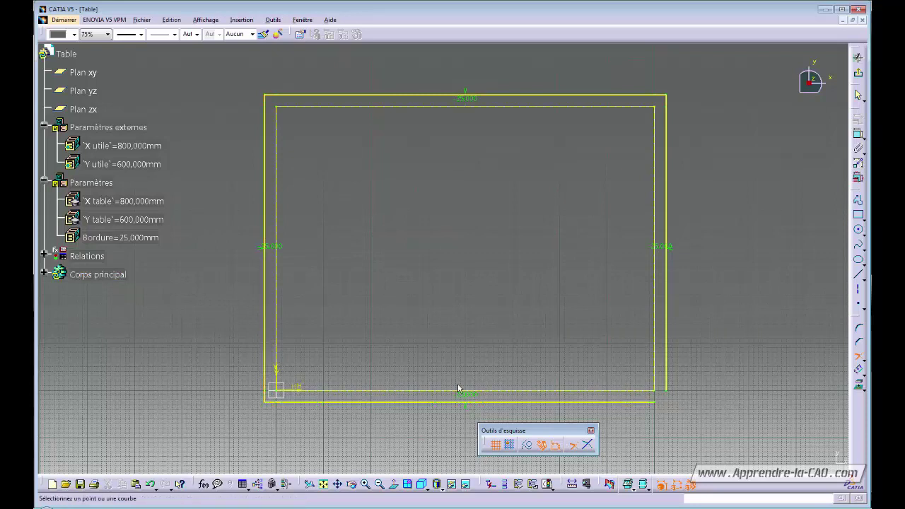
pyautogui.click(628, 403)
pyautogui.click(666, 371)
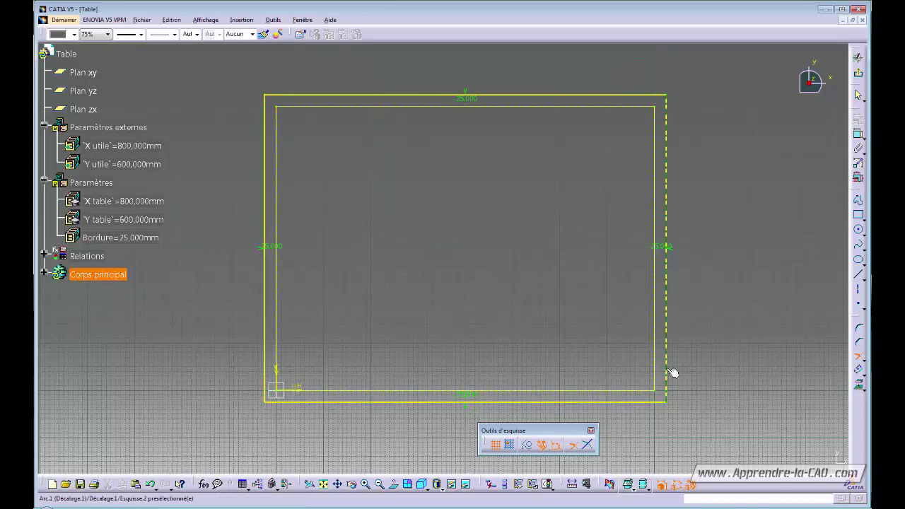
pyautogui.click(858, 56)
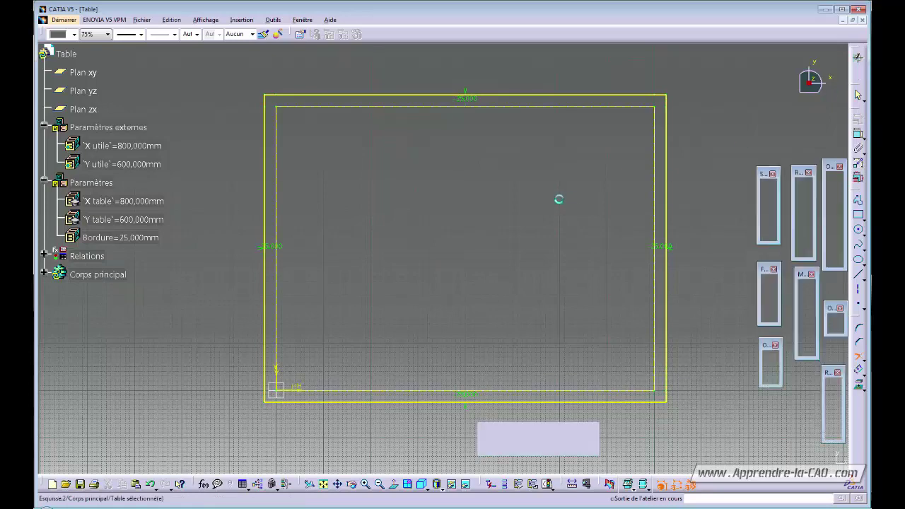
# - Test the border by setting the Bordure parameter to 50 mm, and set it back to 25 mm
pyautogui.click(537, 225)
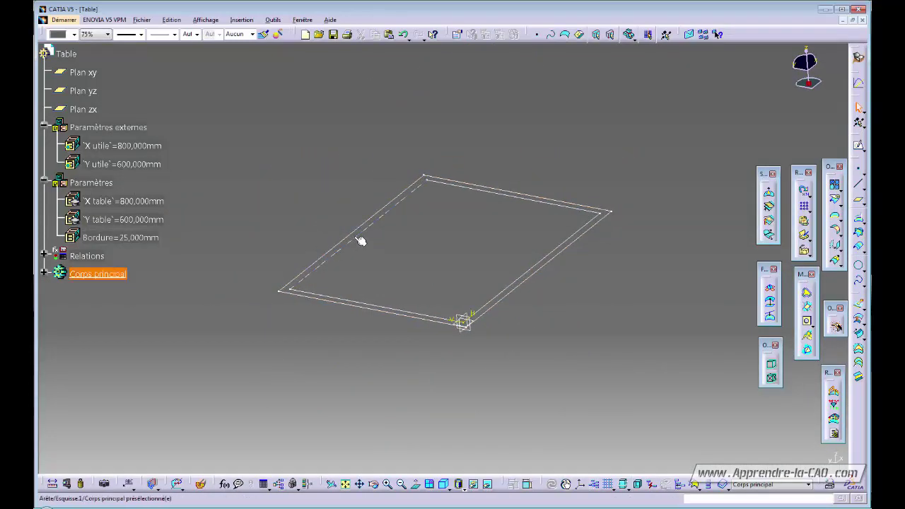
pyautogui.moveTo(485, 264)
pyautogui.mouseDown(button='middle')
pyautogui.moveTo(474, 289)
pyautogui.moveTo(476, 279)
pyautogui.mouseUp(button='middle')
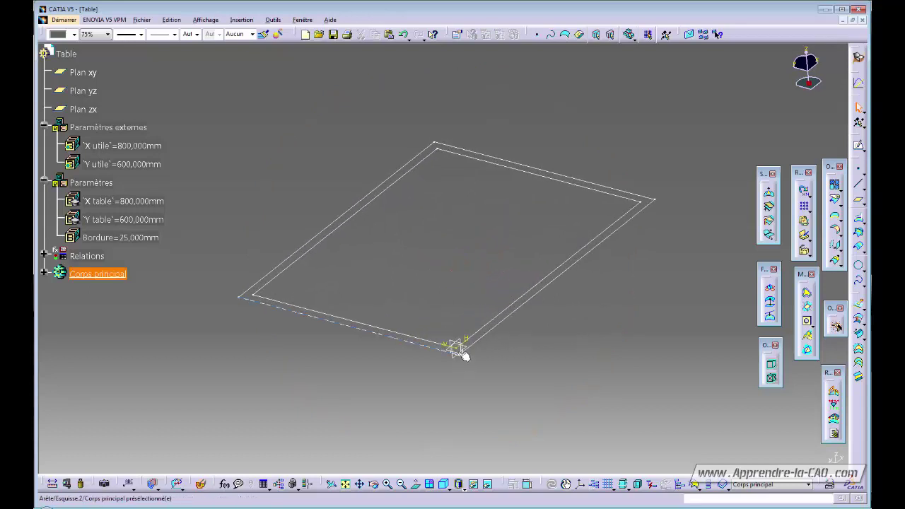
pyautogui.moveTo(362, 249); pyautogui.dragTo(366, 243, button='middle')
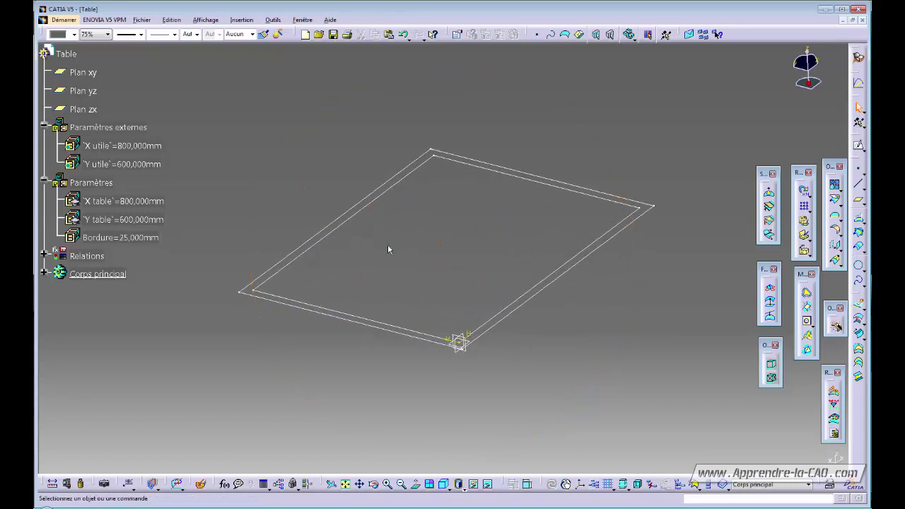
pyautogui.doubleClick(99, 239)
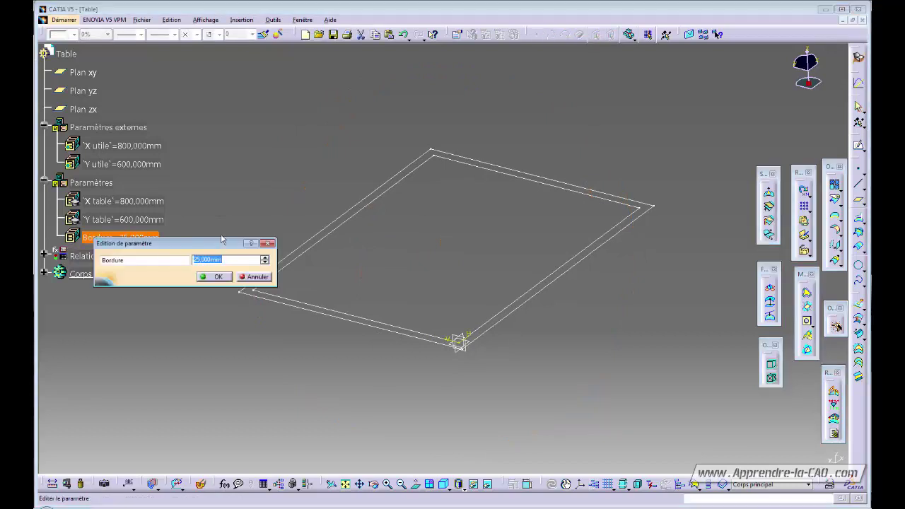
pyautogui.write('50')
pyautogui.press('Return')
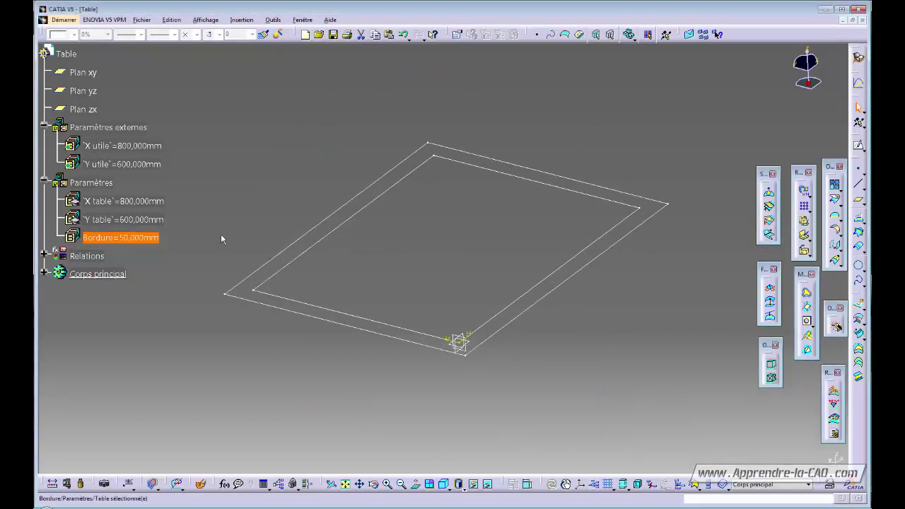
pyautogui.doubleClick(142, 240)
pyautogui.write('2')
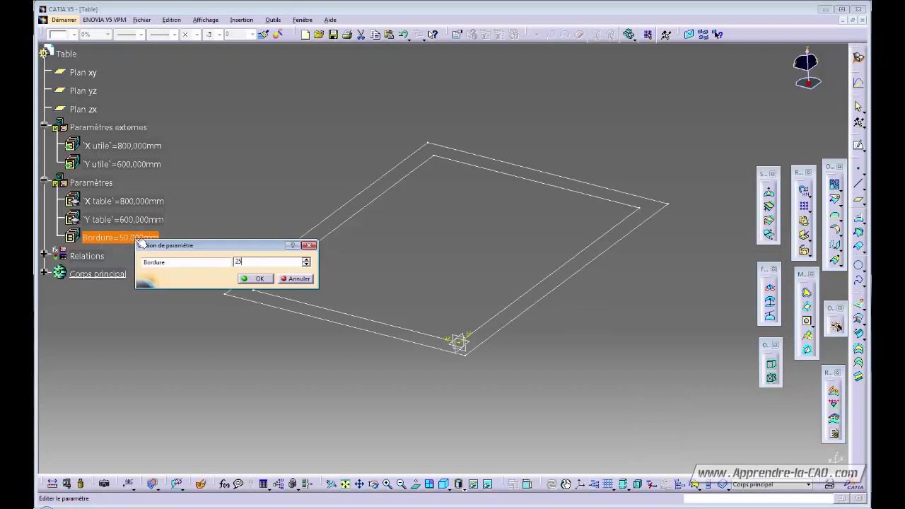
pyautogui.write('5')
pyautogui.press('Return')
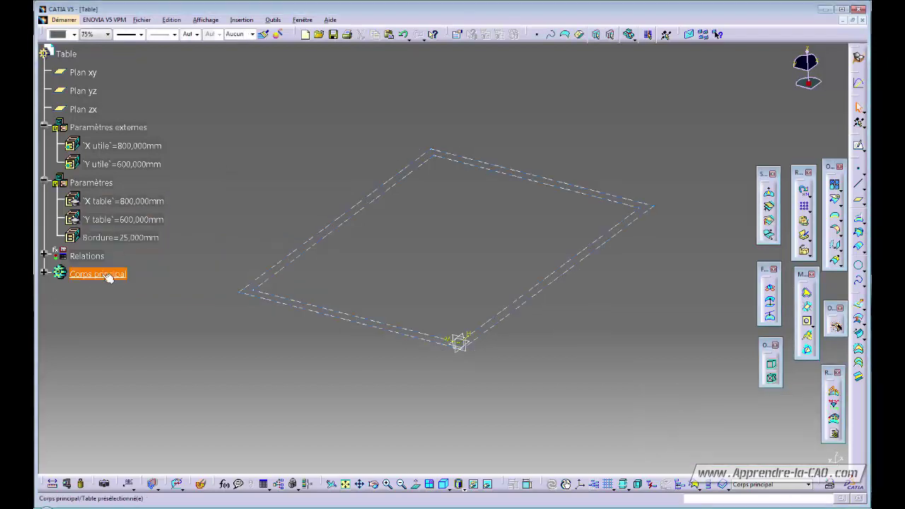
# - Extrude Esquisse.2 of the main body as a solid in Part Design, with the direction inverted downward and a length of 18 mm
pyautogui.rightClick(99, 275)
pyautogui.click(44, 275)
pyautogui.click(44, 274)
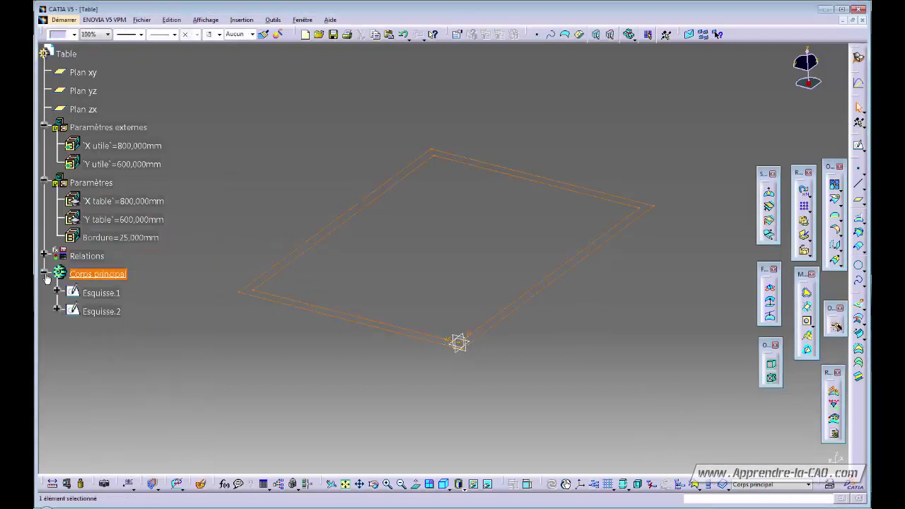
pyautogui.click(186, 357)
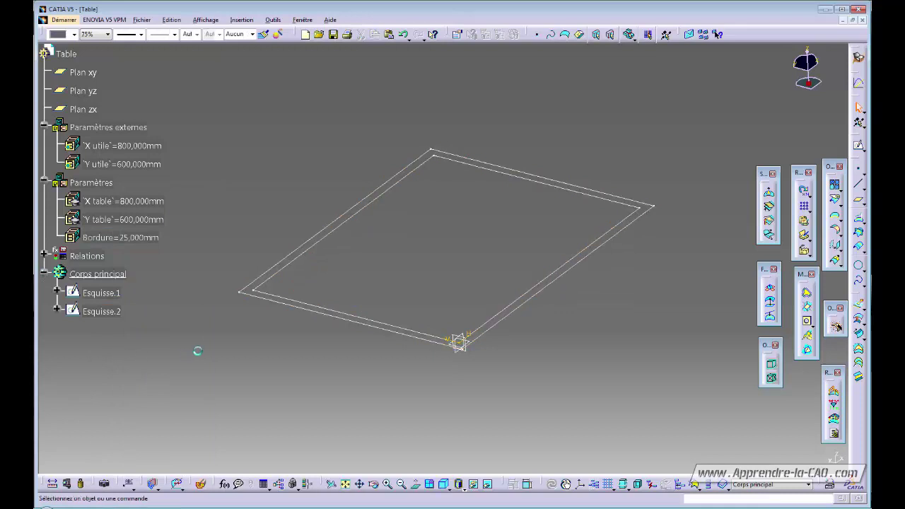
pyautogui.click(99, 311)
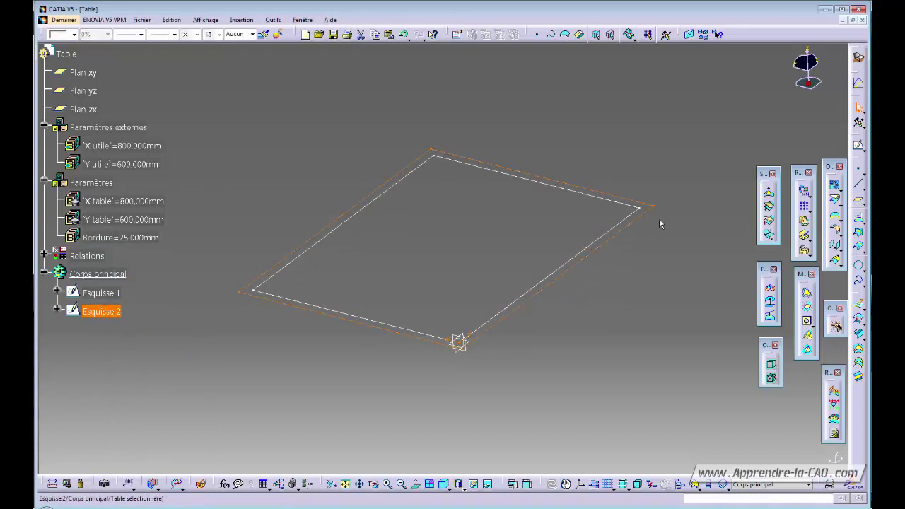
pyautogui.click(859, 57)
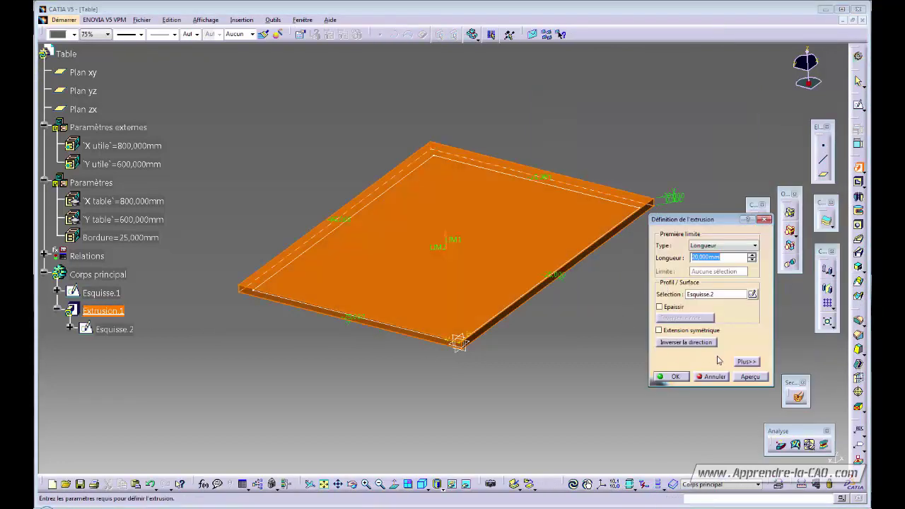
pyautogui.moveTo(462, 365); pyautogui.dragTo(459, 331, button='middle')
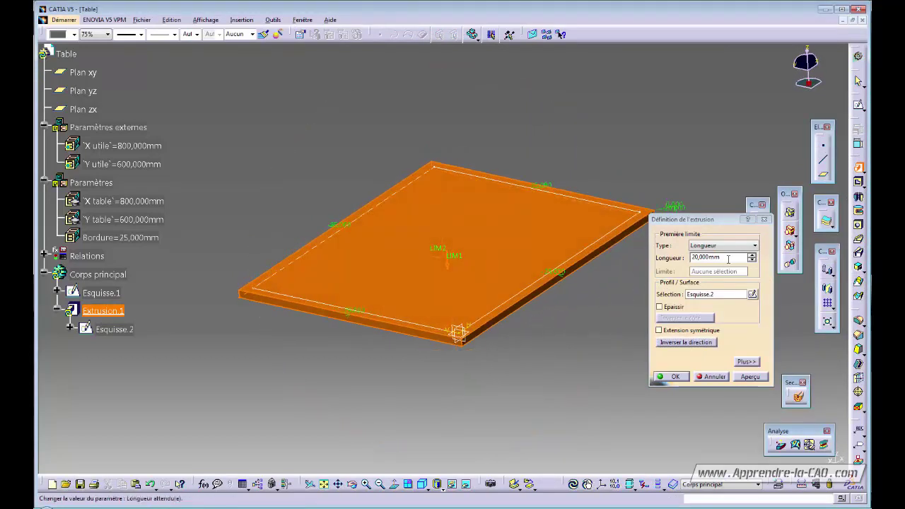
pyautogui.click(728, 259)
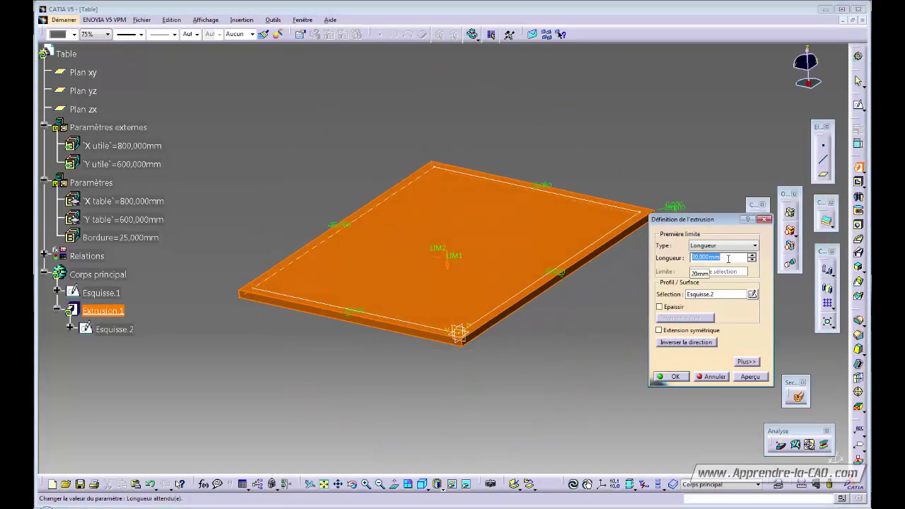
pyautogui.write('18')
pyautogui.press('Return')
pyautogui.click(658, 311)
pyautogui.moveTo(572, 306); pyautogui.dragTo(510, 174, button='middle')
pyautogui.moveTo(548, 336); pyautogui.dragTo(584, 362, button='middle')
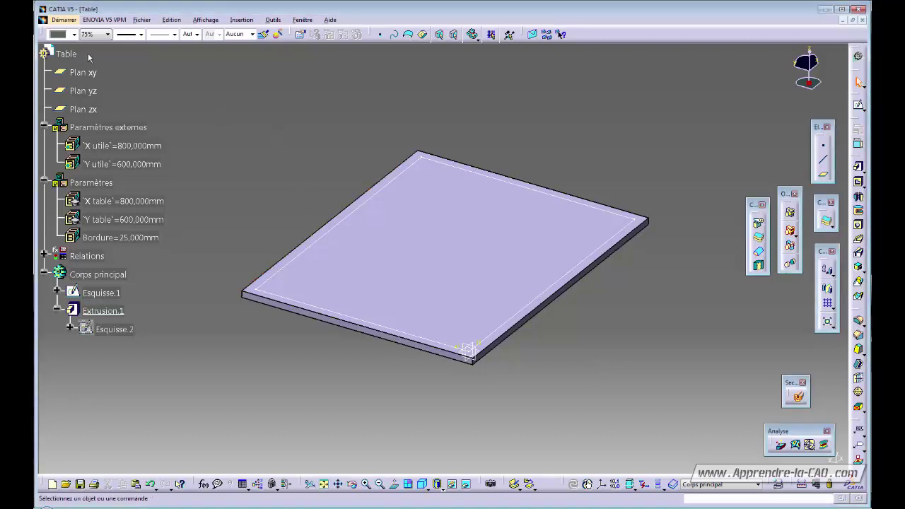
# - Copy the Table part from its own window and paste it as a component of the Plotter product
pyautogui.click(67, 54)
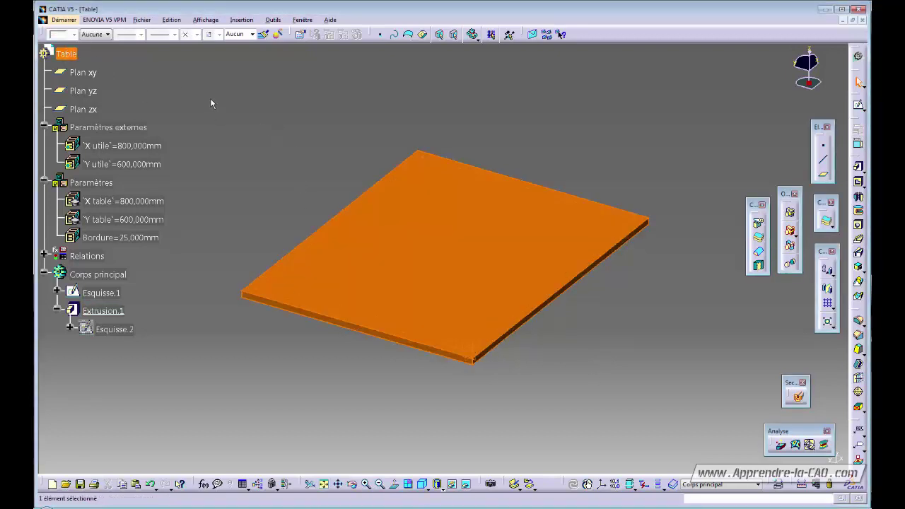
pyautogui.click(303, 20)
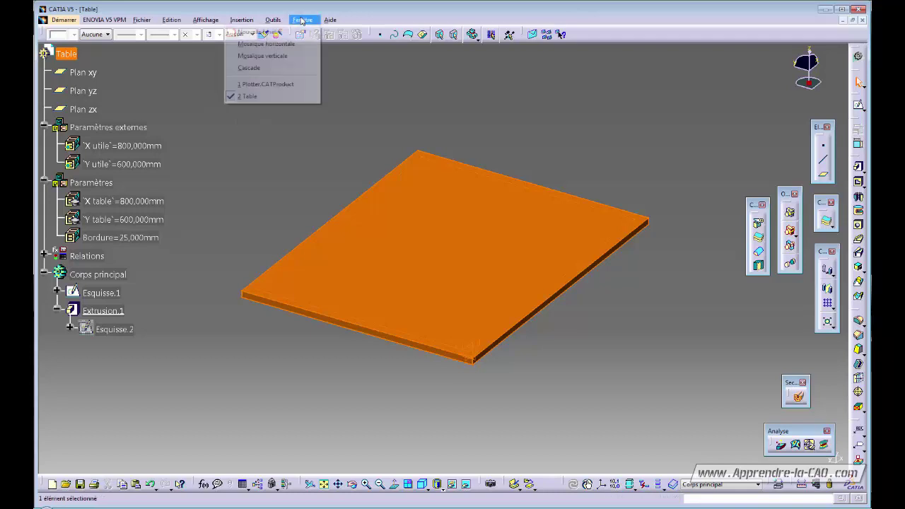
pyautogui.click(309, 85)
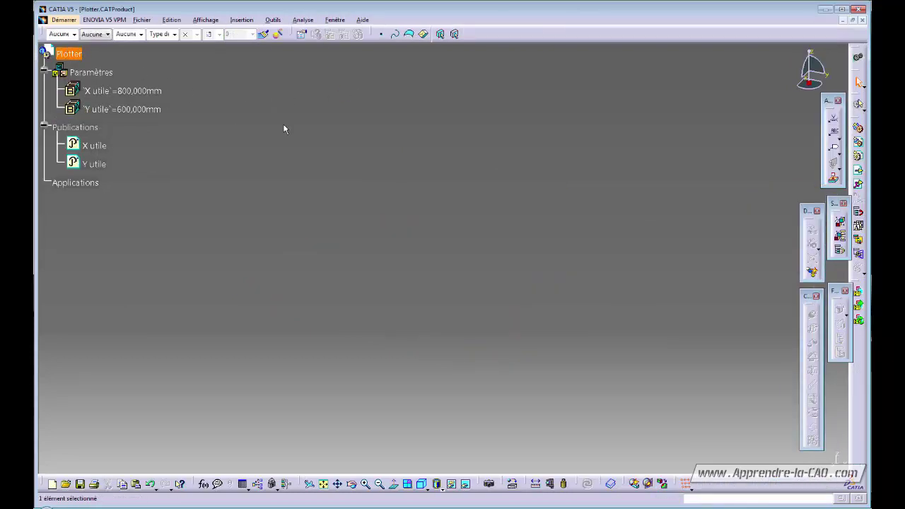
pyautogui.moveTo(345, 139); pyautogui.dragTo(303, 187, button='middle')
pyautogui.click(318, 239)
pyautogui.moveTo(361, 347)
pyautogui.mouseDown(button='middle')
pyautogui.moveTo(582, 267)
pyautogui.moveTo(462, 314)
pyautogui.moveTo(438, 334)
pyautogui.moveTo(534, 312)
pyautogui.moveTo(500, 339)
pyautogui.moveTo(522, 279)
pyautogui.moveTo(565, 279)
pyautogui.moveTo(420, 333)
pyautogui.moveTo(507, 299)
pyautogui.moveTo(547, 376)
pyautogui.moveTo(469, 351)
pyautogui.moveTo(517, 355)
pyautogui.moveTo(400, 303)
pyautogui.moveTo(448, 305)
pyautogui.moveTo(399, 299)
pyautogui.moveTo(255, 250)
pyautogui.mouseUp(button='middle')
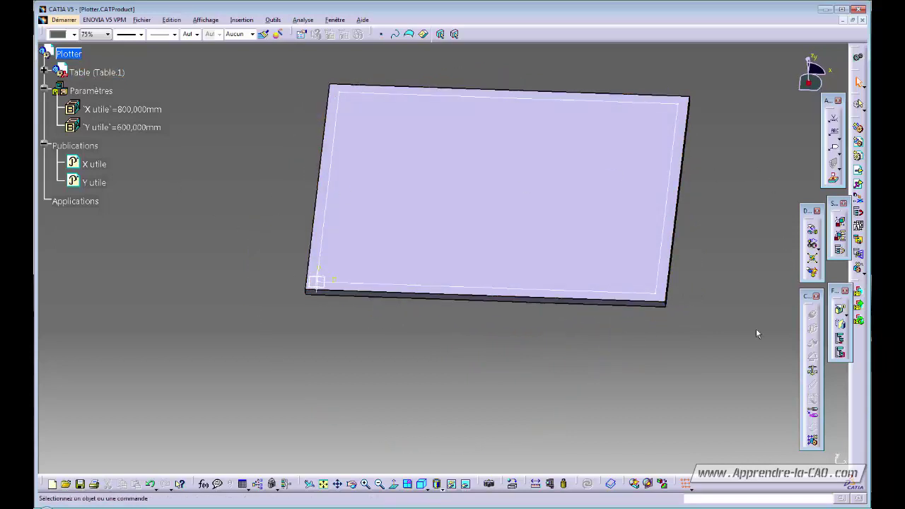
# - Anchor the Table component in the Plotter assembly with a Fix constraint, and expand the constraints in the tree
pyautogui.click(812, 370)
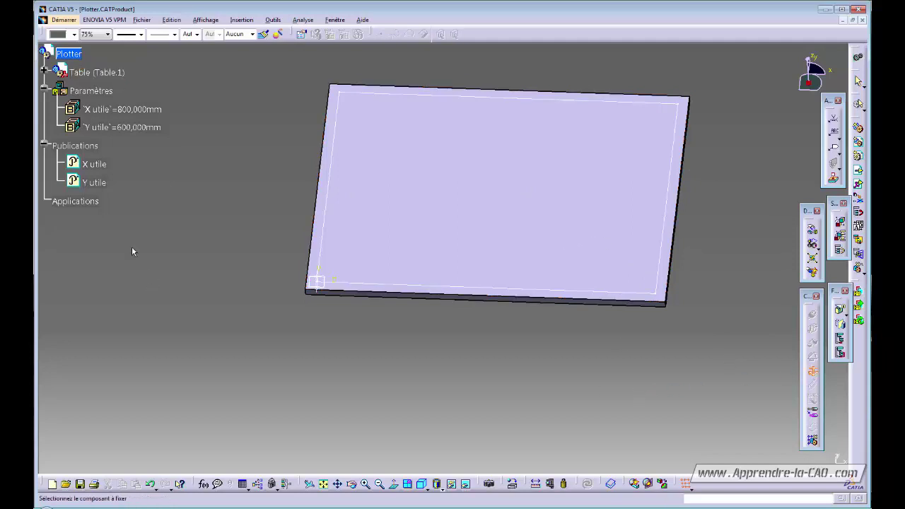
pyautogui.click(97, 72)
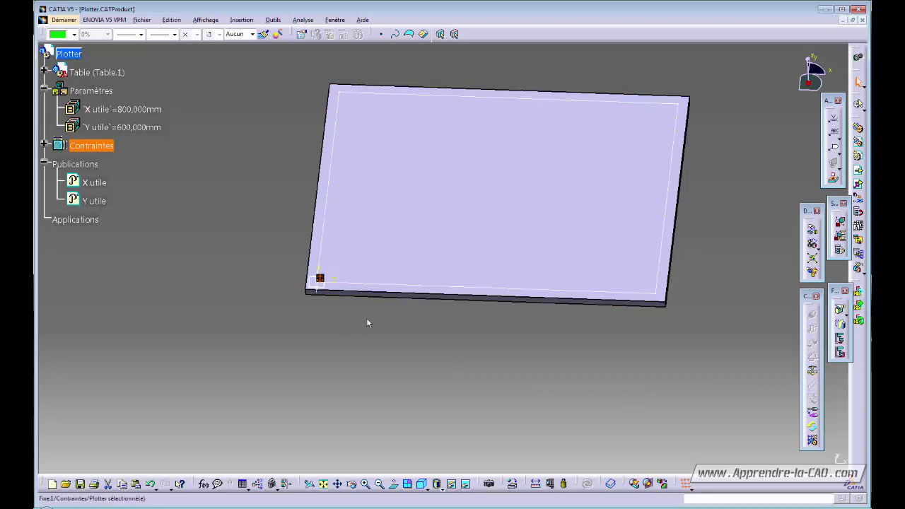
pyautogui.click(44, 145)
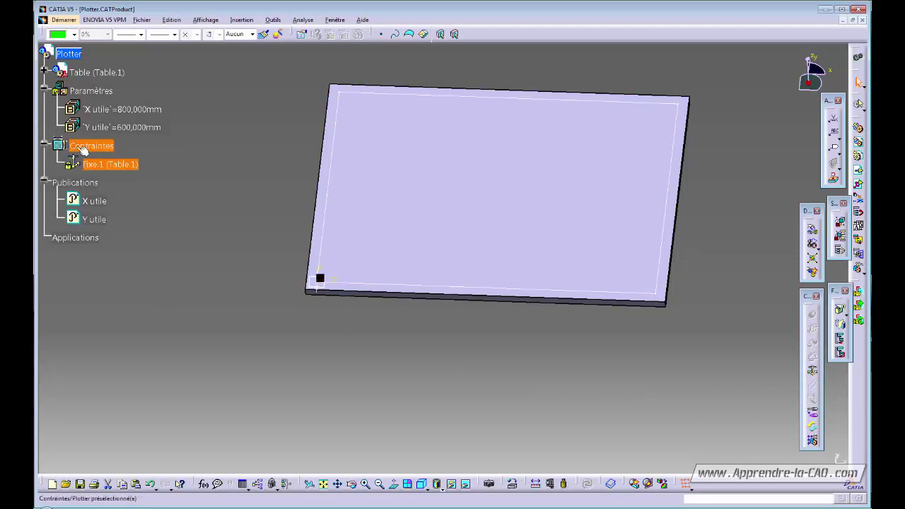
pyautogui.moveTo(474, 369)
pyautogui.mouseDown(button='middle')
pyautogui.moveTo(490, 378)
pyautogui.moveTo(489, 369)
pyautogui.mouseUp(button='middle')
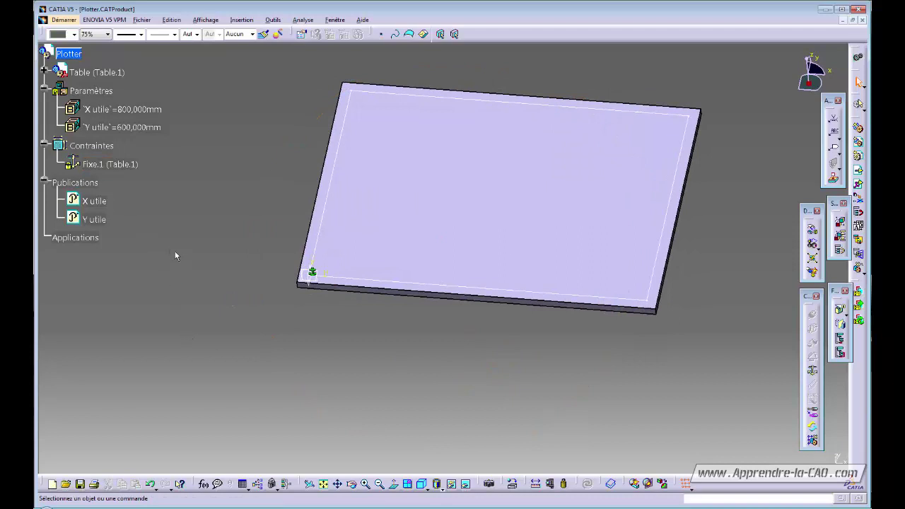
# - Set the Plotter assembly's X utile parameter to 400 mm and update the assembly
pyautogui.click(122, 109)
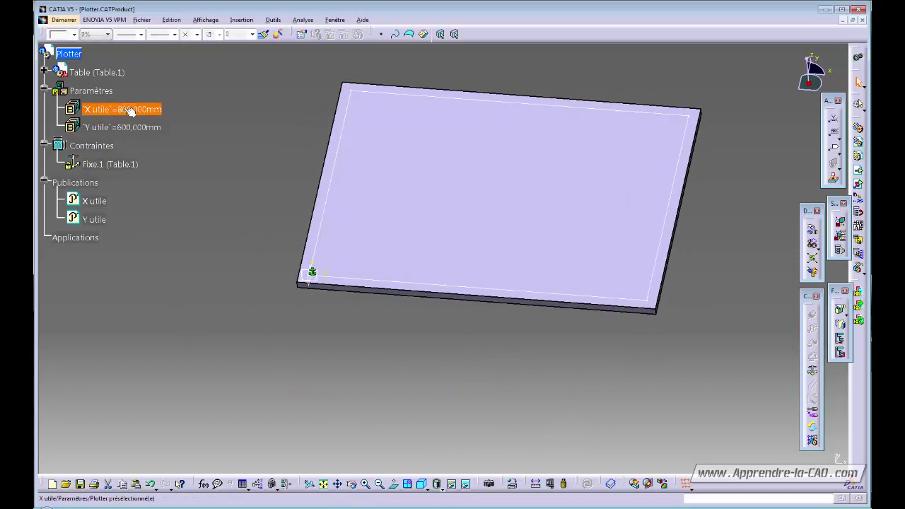
pyautogui.doubleClick(122, 109)
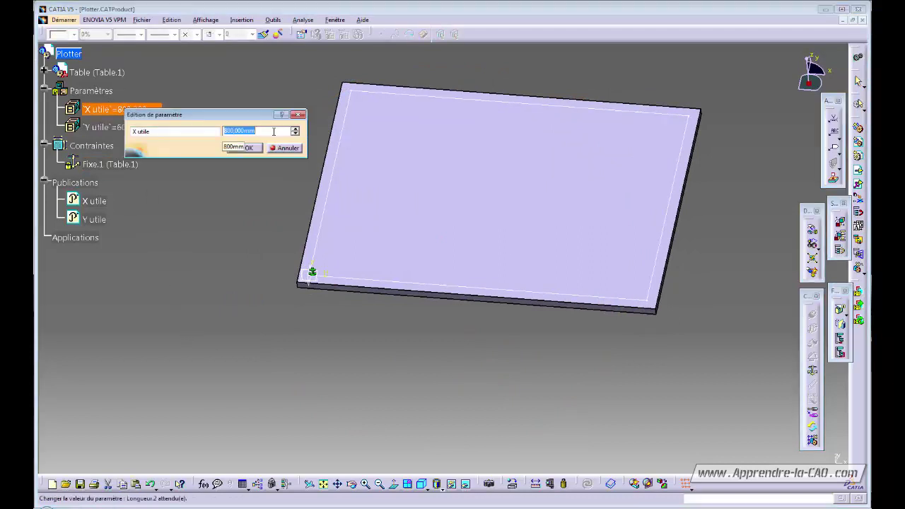
pyautogui.write('400')
pyautogui.press('Return')
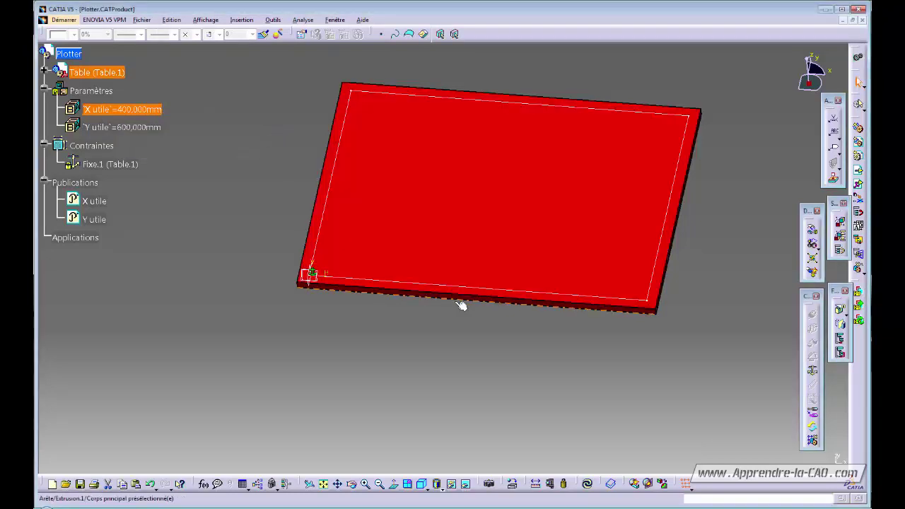
pyautogui.click(588, 484)
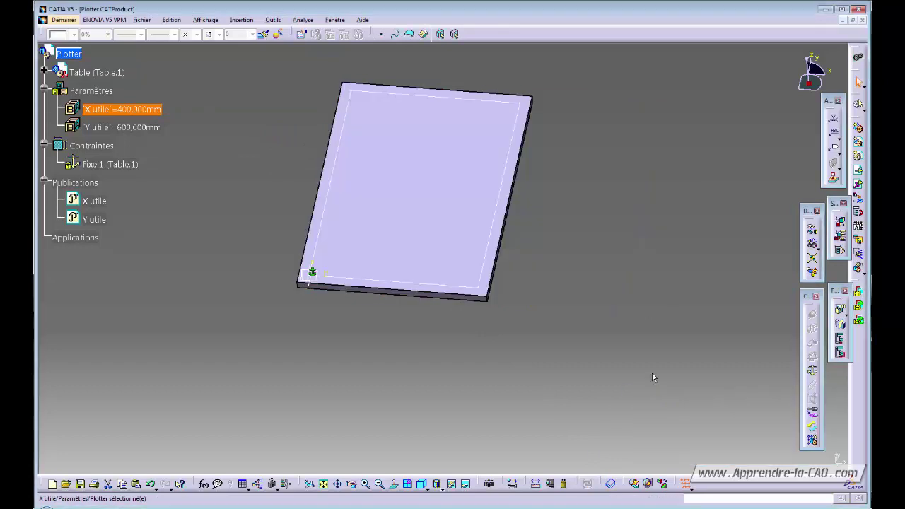
pyautogui.moveTo(503, 333); pyautogui.dragTo(499, 351, button='middle')
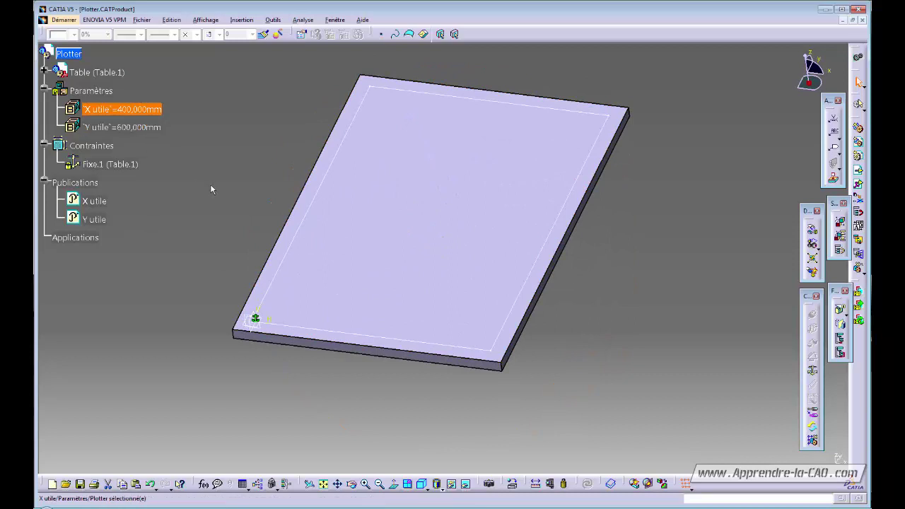
pyautogui.moveTo(210, 181); pyautogui.dragTo(287, 222, button='middle')
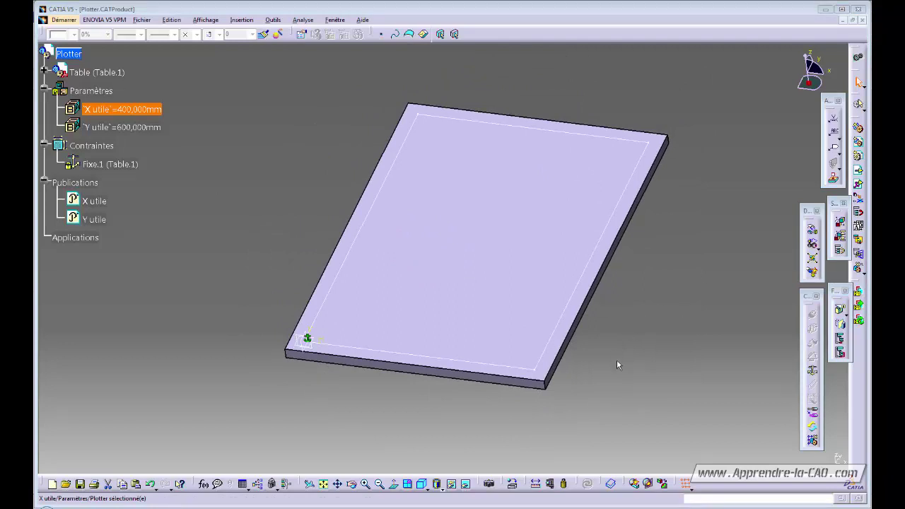
pyautogui.moveTo(318, 414); pyautogui.dragTo(317, 401, button='middle')
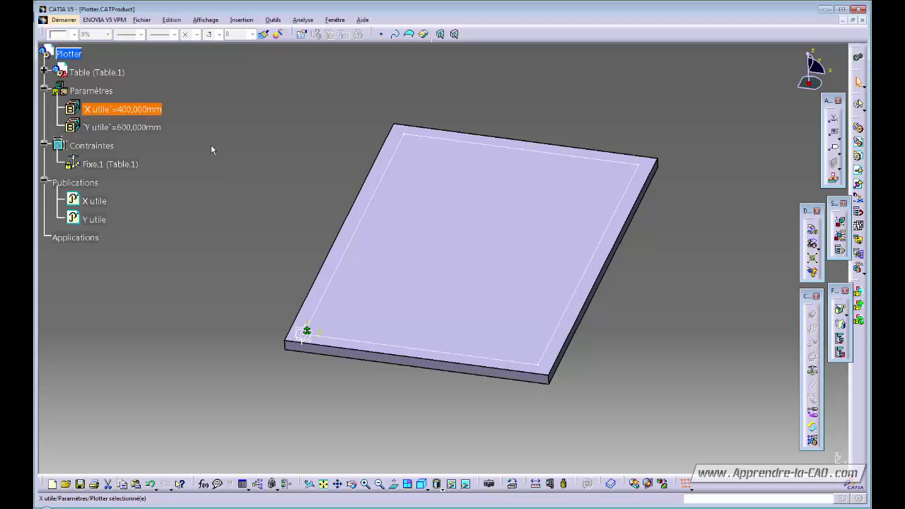
pyautogui.moveTo(299, 194)
pyautogui.mouseDown(button='middle')
pyautogui.moveTo(286, 177)
pyautogui.moveTo(327, 149)
pyautogui.moveTo(298, 204)
pyautogui.mouseUp(button='middle')
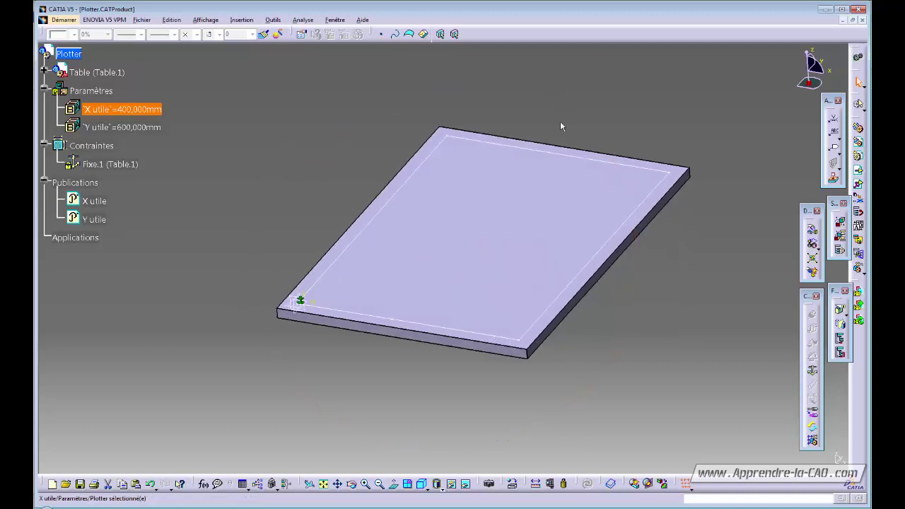